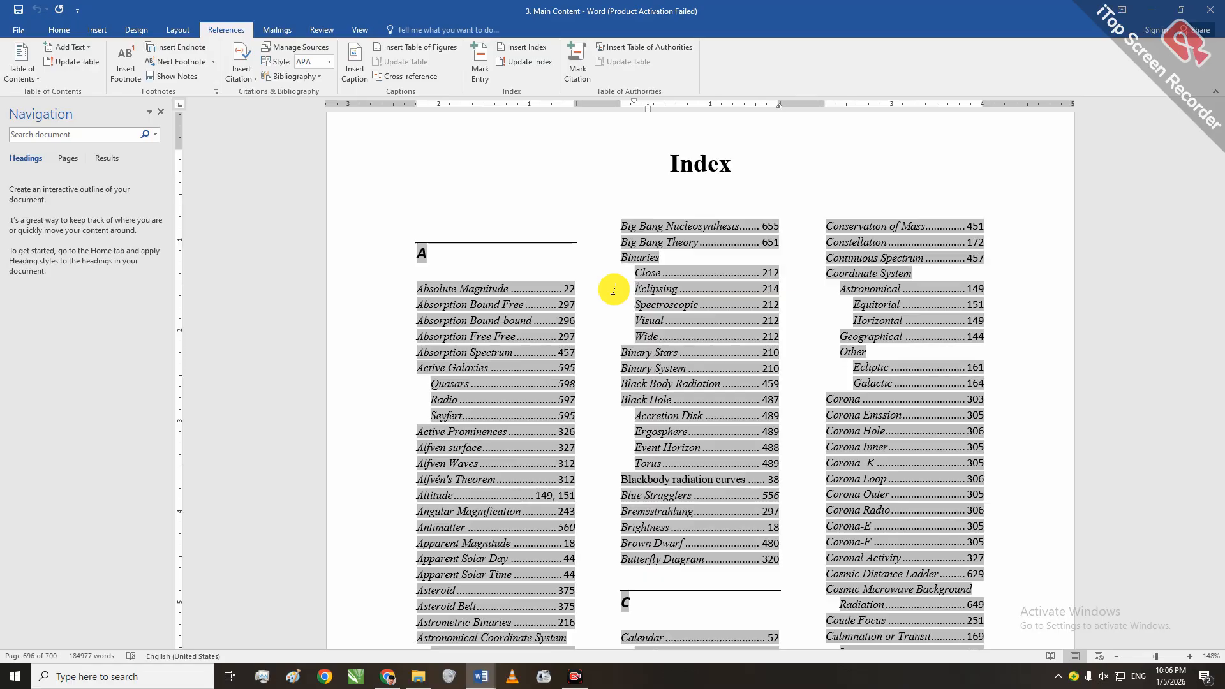
Examine the example three-column index, including its letter headings, main entries, subentries and right-aligned page numbers.
scroll(561, 374, down, 2)
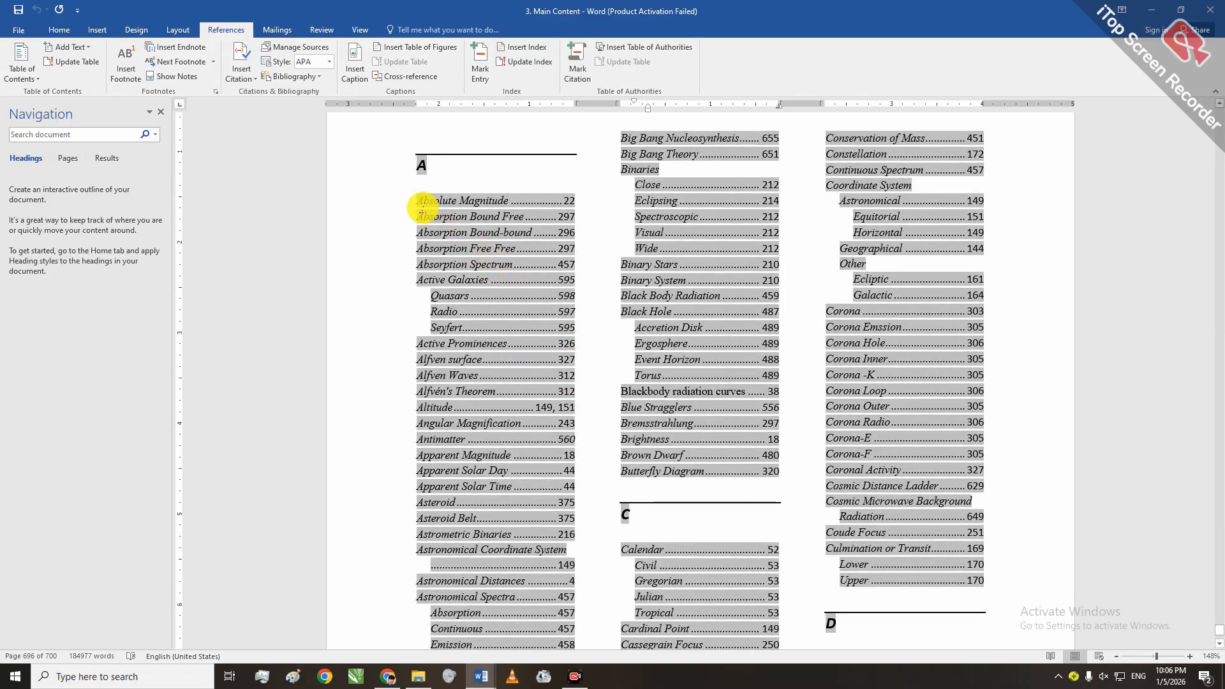
drag(415, 201, 510, 201)
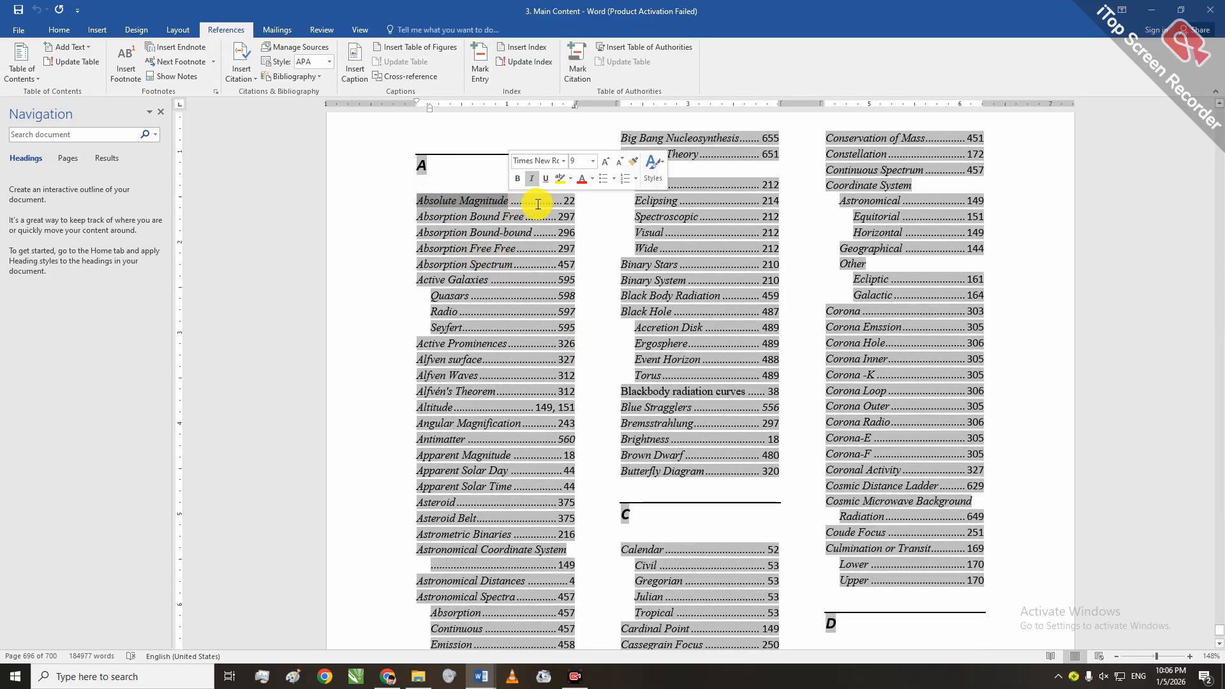
click(603, 221)
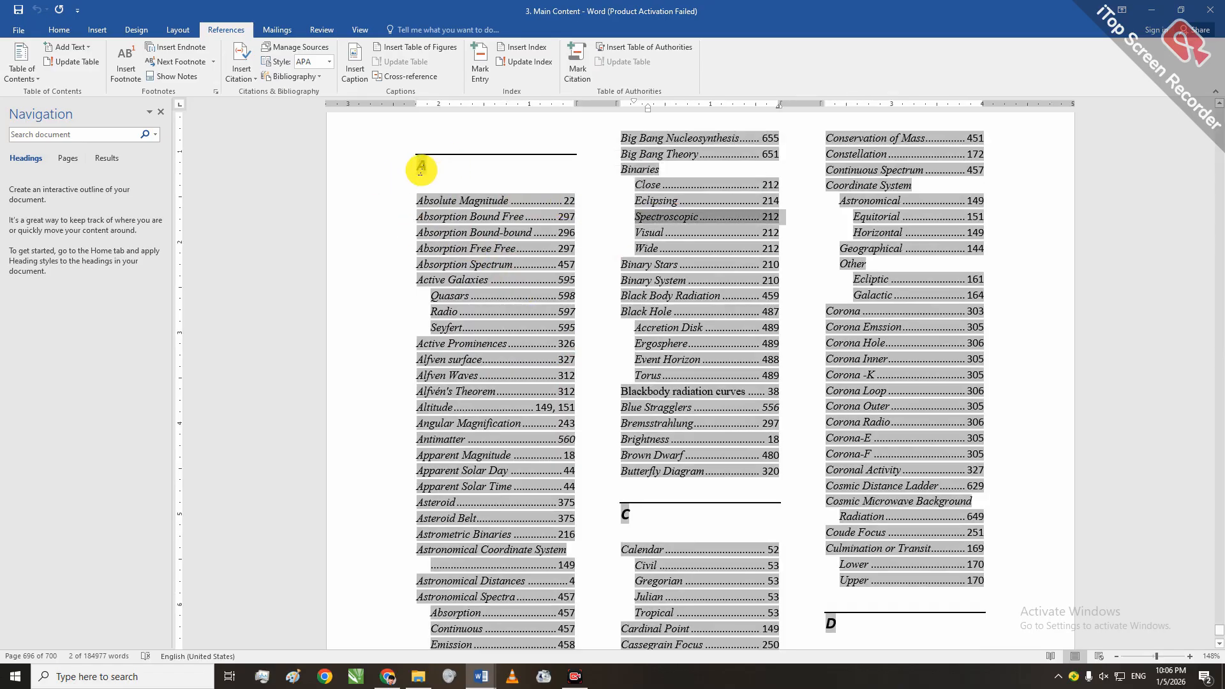
scroll(635, 364, down, 5)
scroll(519, 533, up, 3)
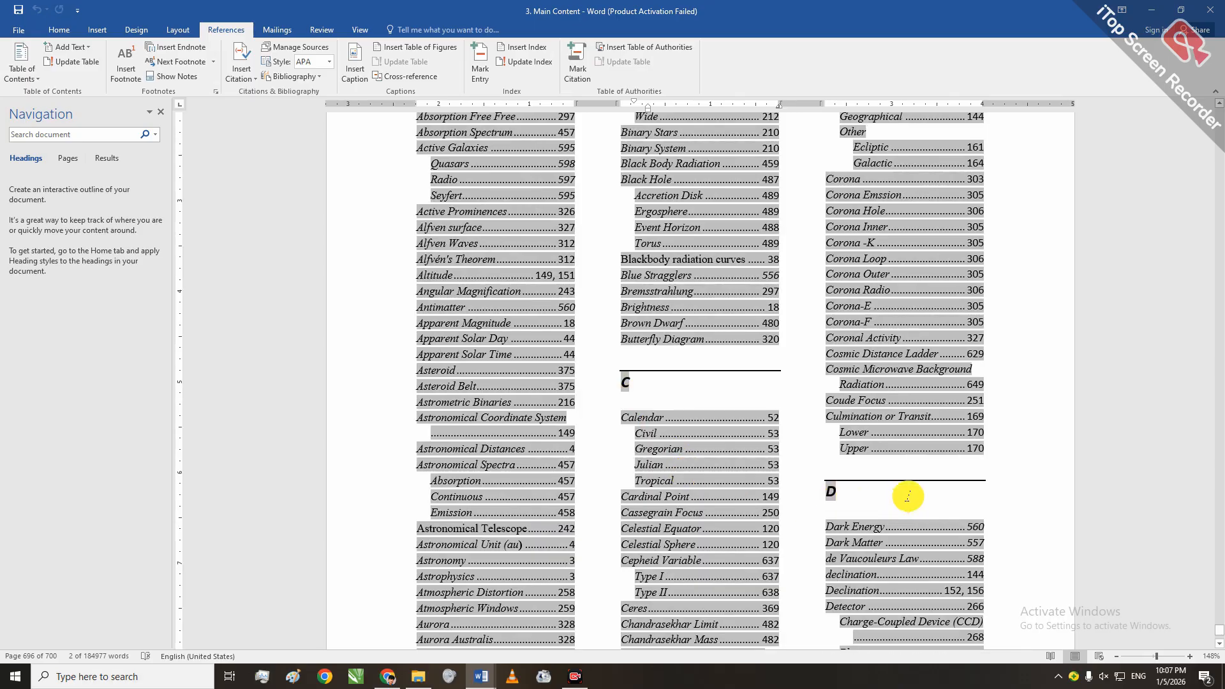
scroll(802, 334, up, 3)
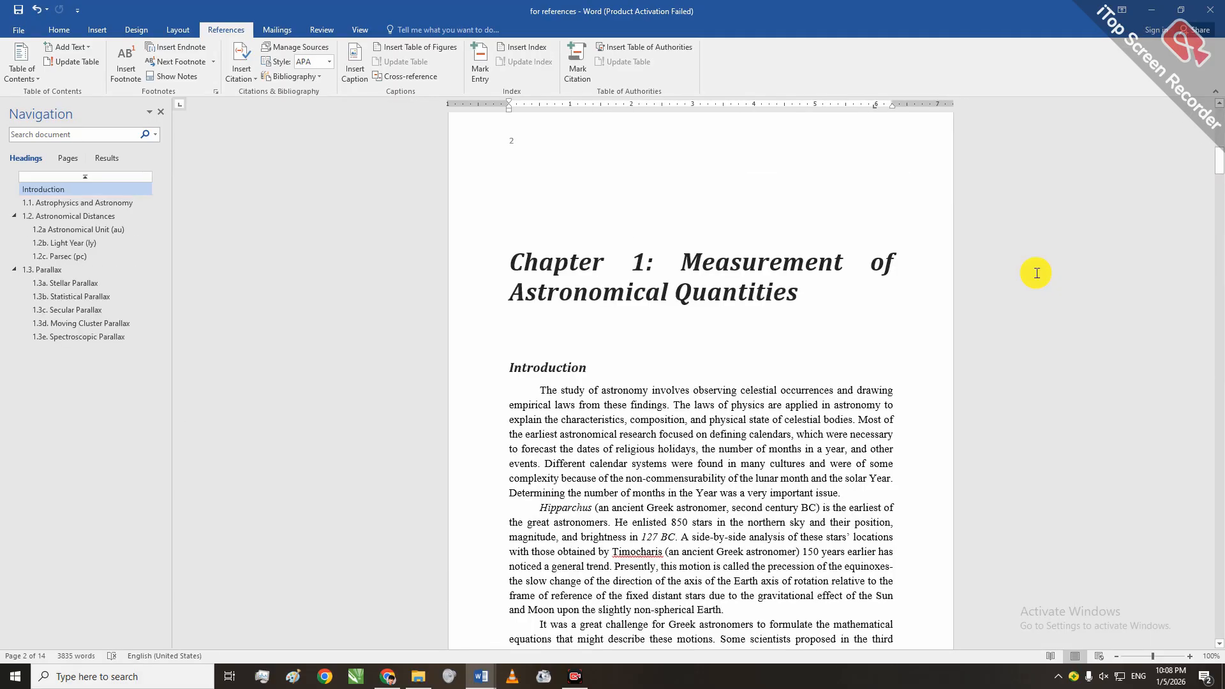
Delete the blank space above the Chapter 1 title.
scroll(1037, 273, up, 1)
drag(538, 200, 550, 252)
key(Delete)
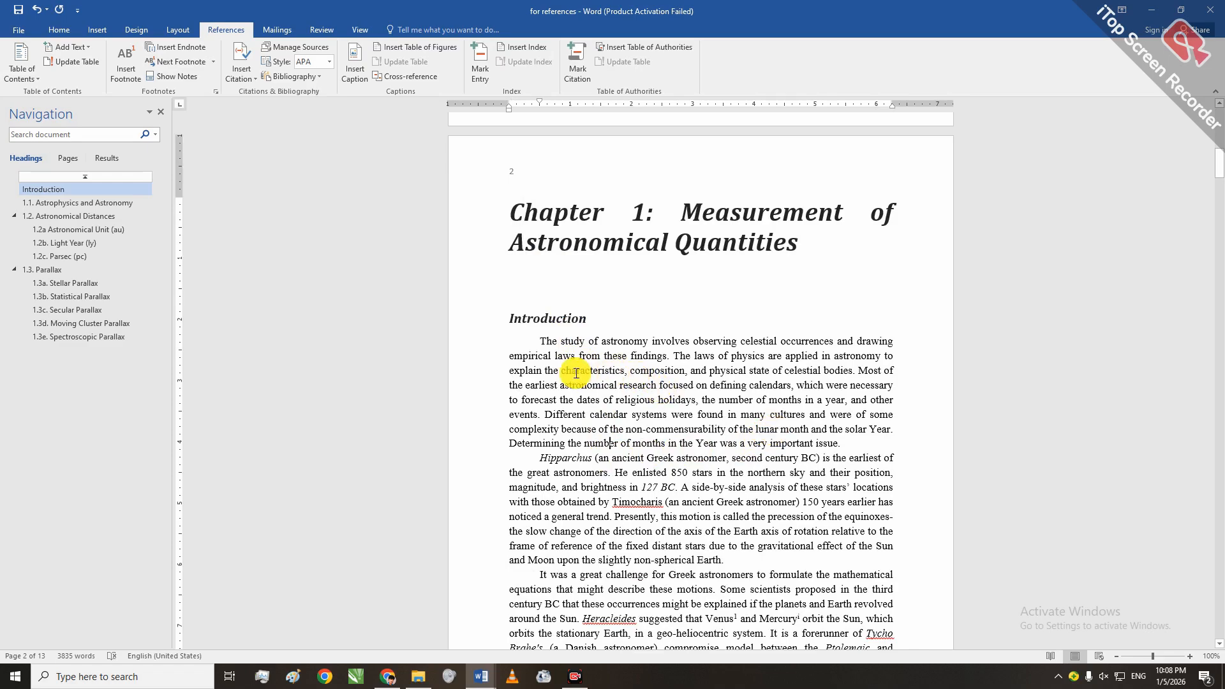
Mark "Greek astronomer" in the second Introduction paragraph as a main index entry for the current page, without a subentry.
scroll(606, 376, down, 1)
drag(647, 396, 711, 396)
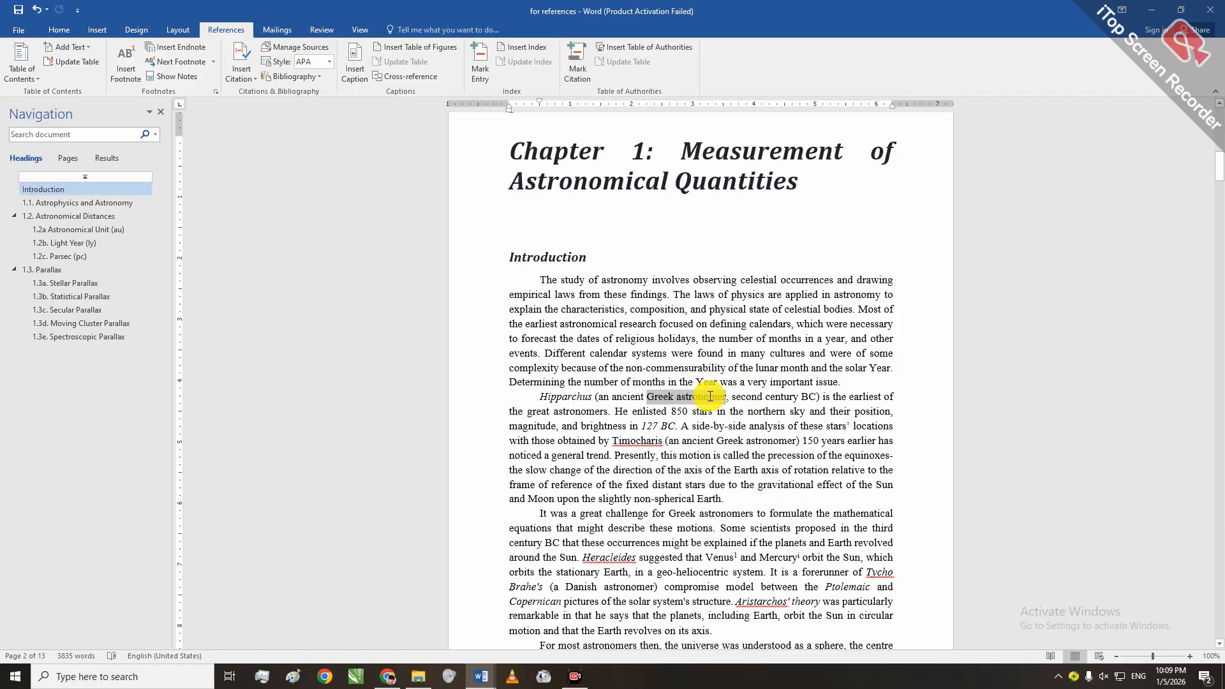
click(648, 398)
drag(648, 398, 726, 397)
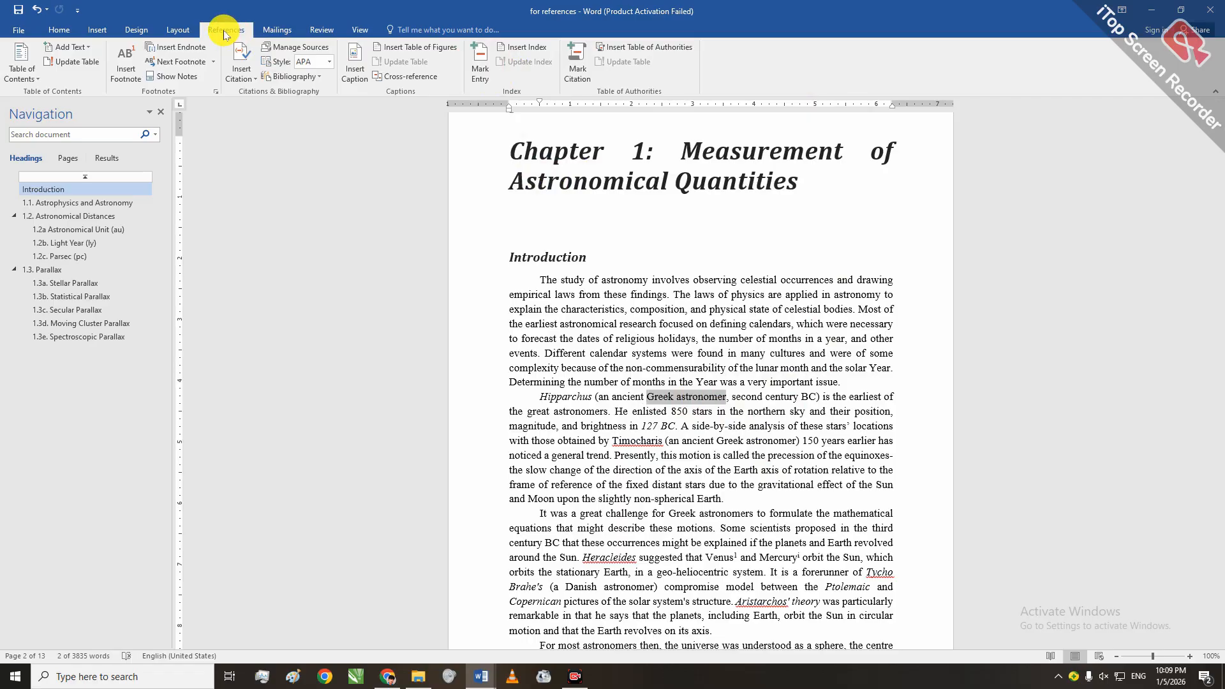
click(482, 76)
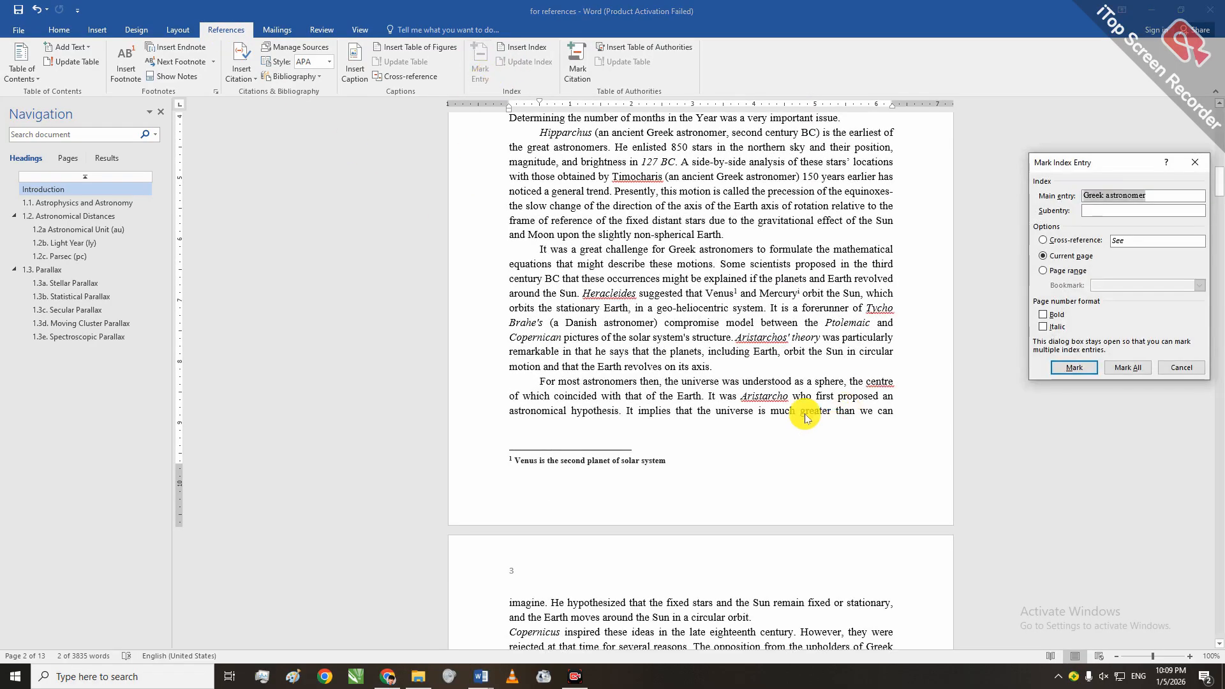
scroll(719, 355, up, 5)
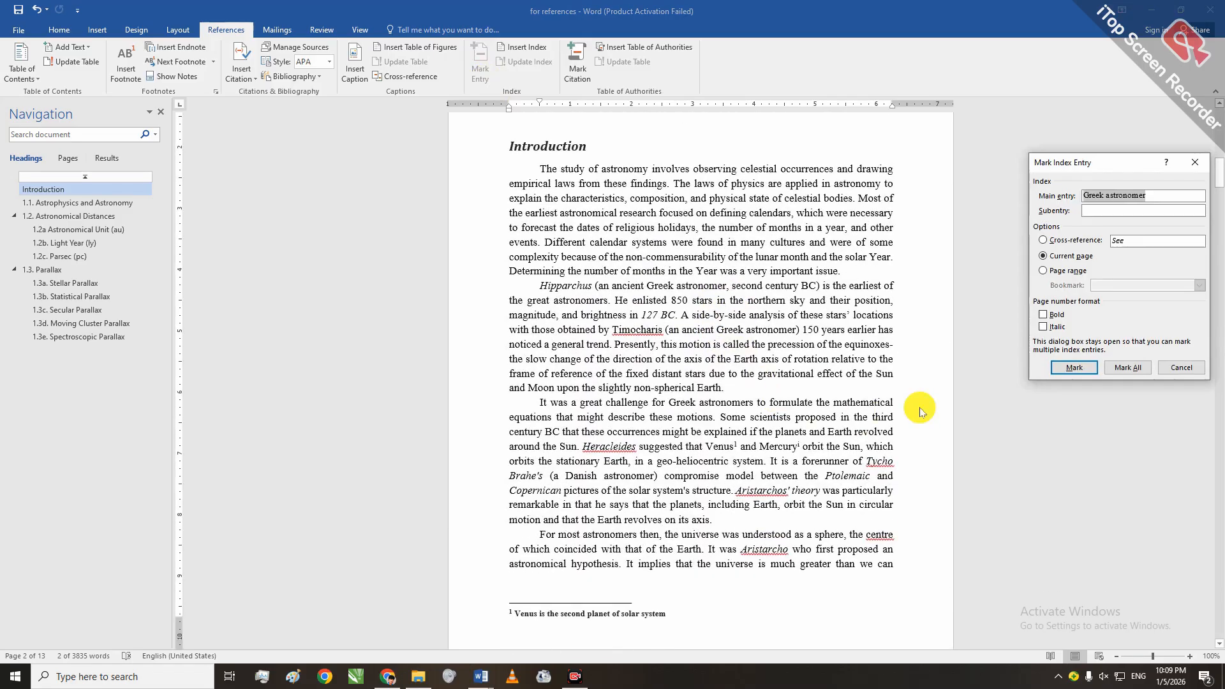
click(1093, 160)
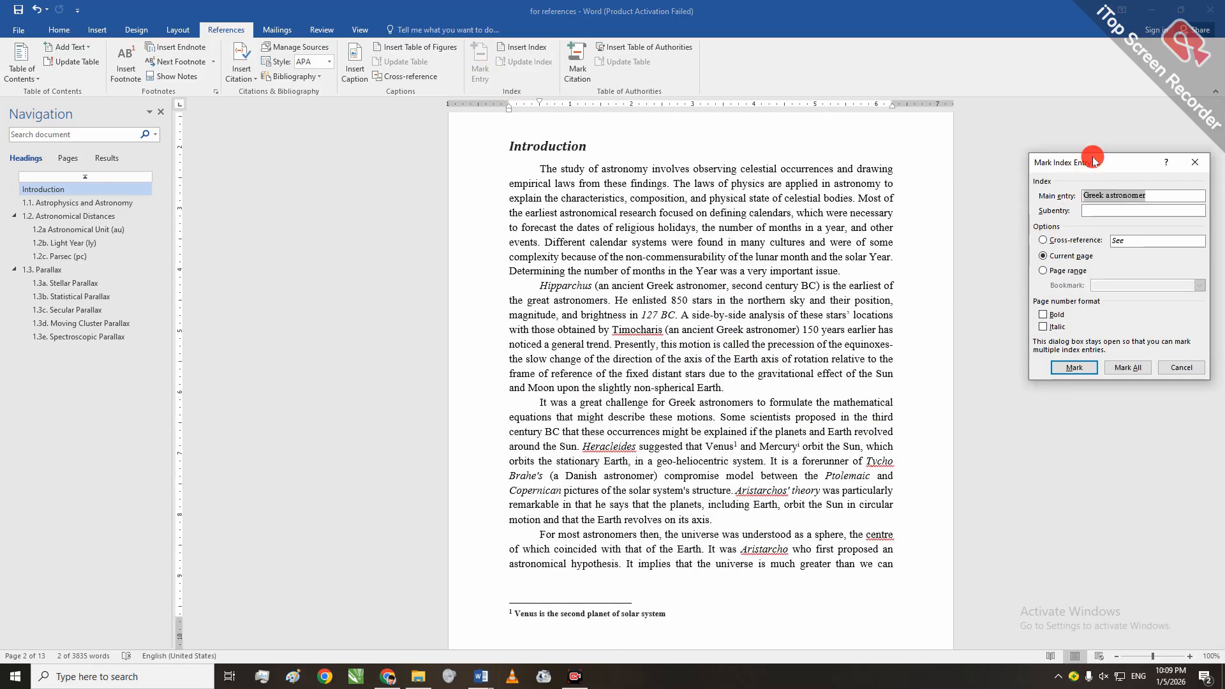
drag(1094, 160, 782, 175)
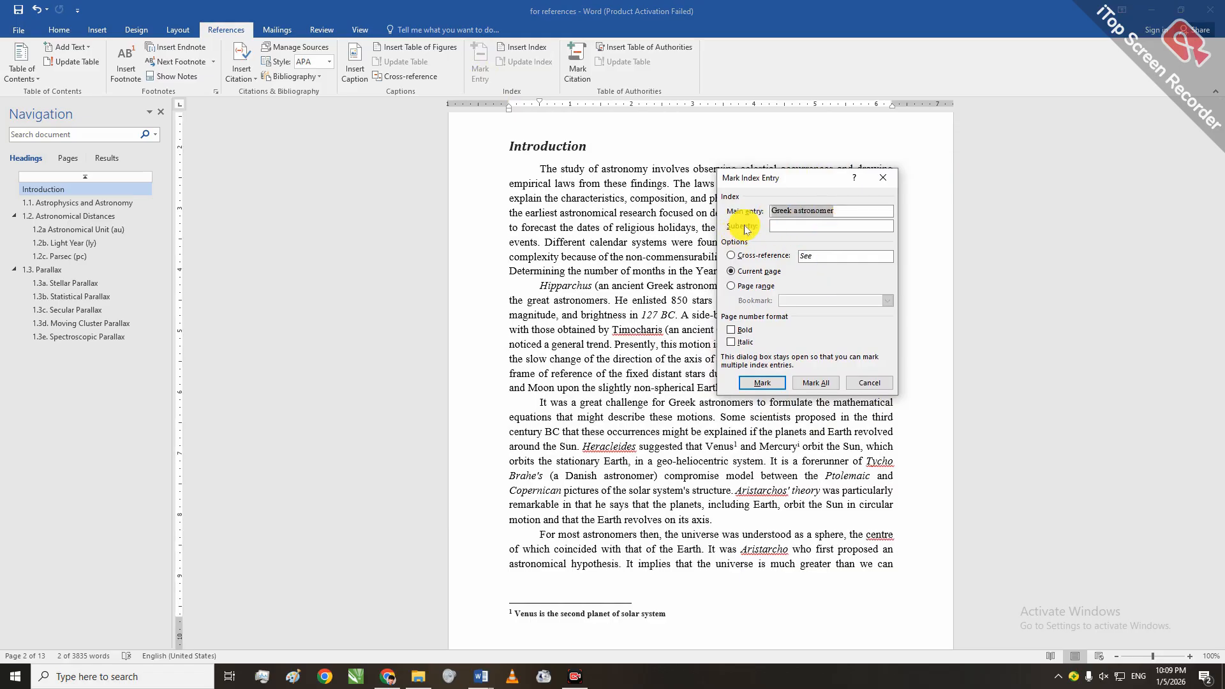
click(788, 228)
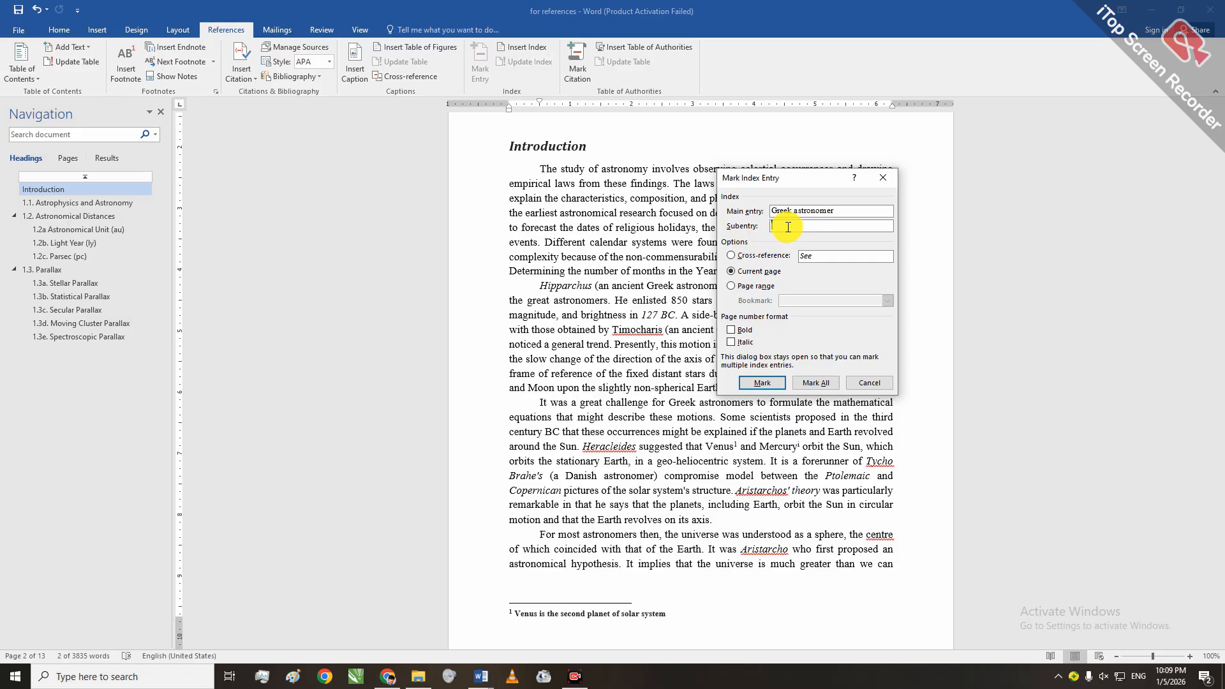
click(764, 383)
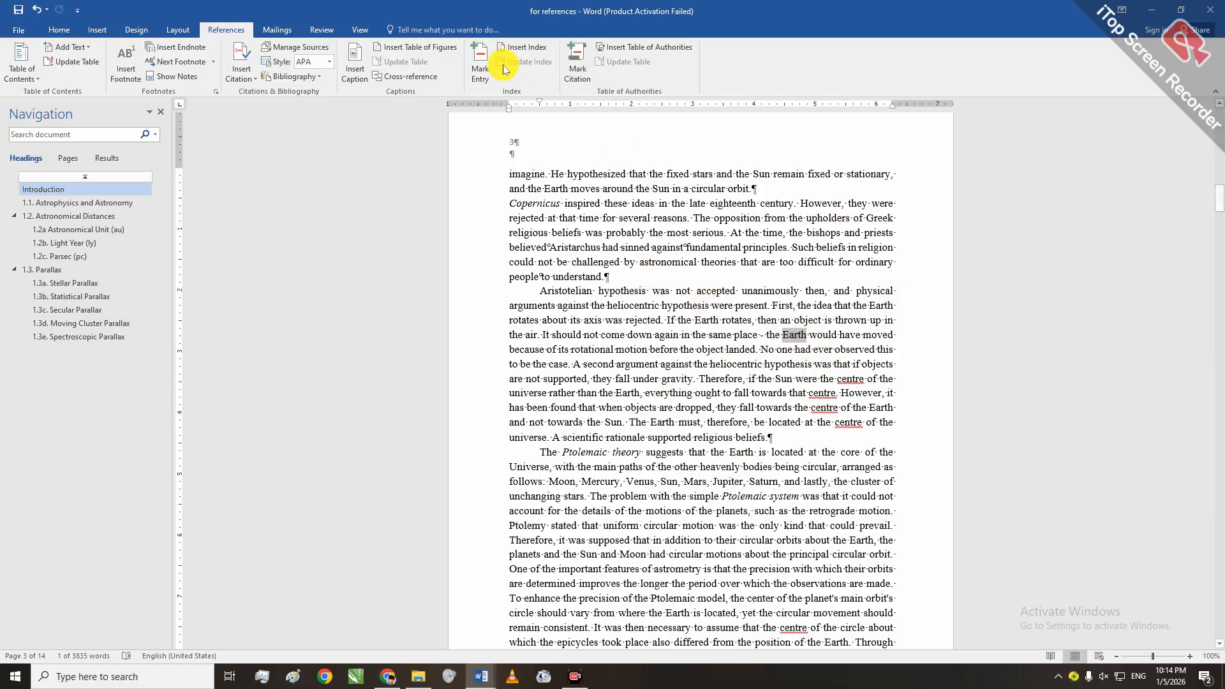
Mark all occurrences of the selected word "Earth" as index entries and close the entry dialog.
click(484, 61)
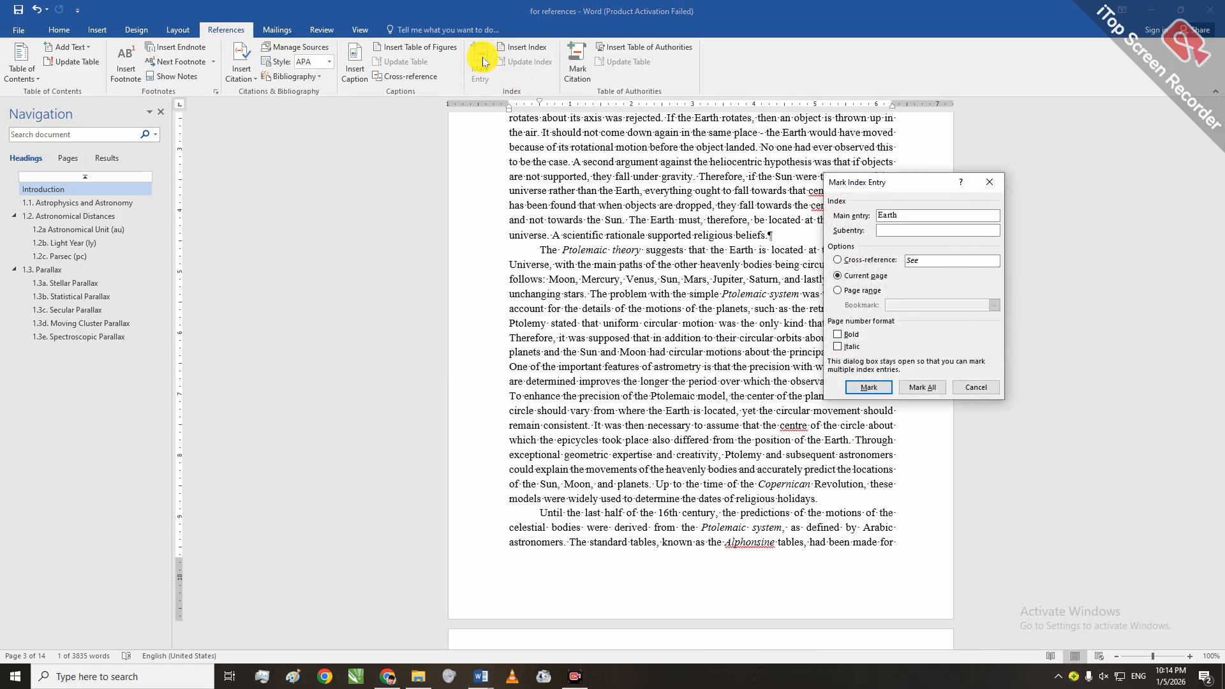
click(926, 388)
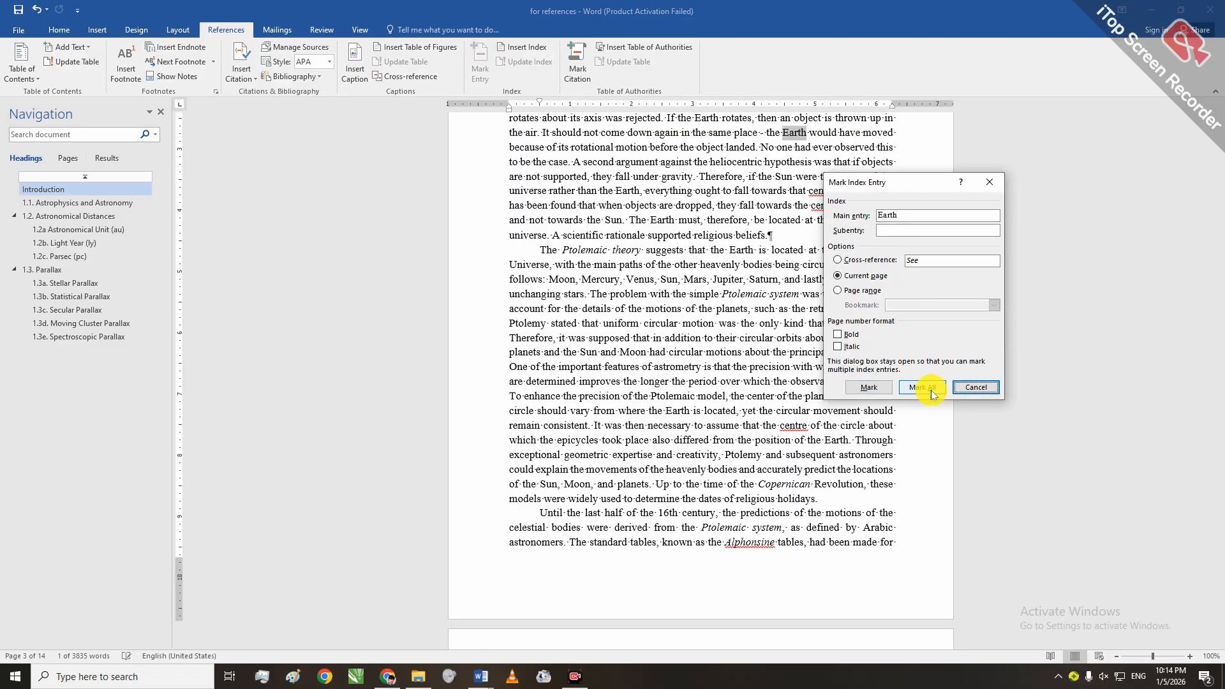
click(977, 388)
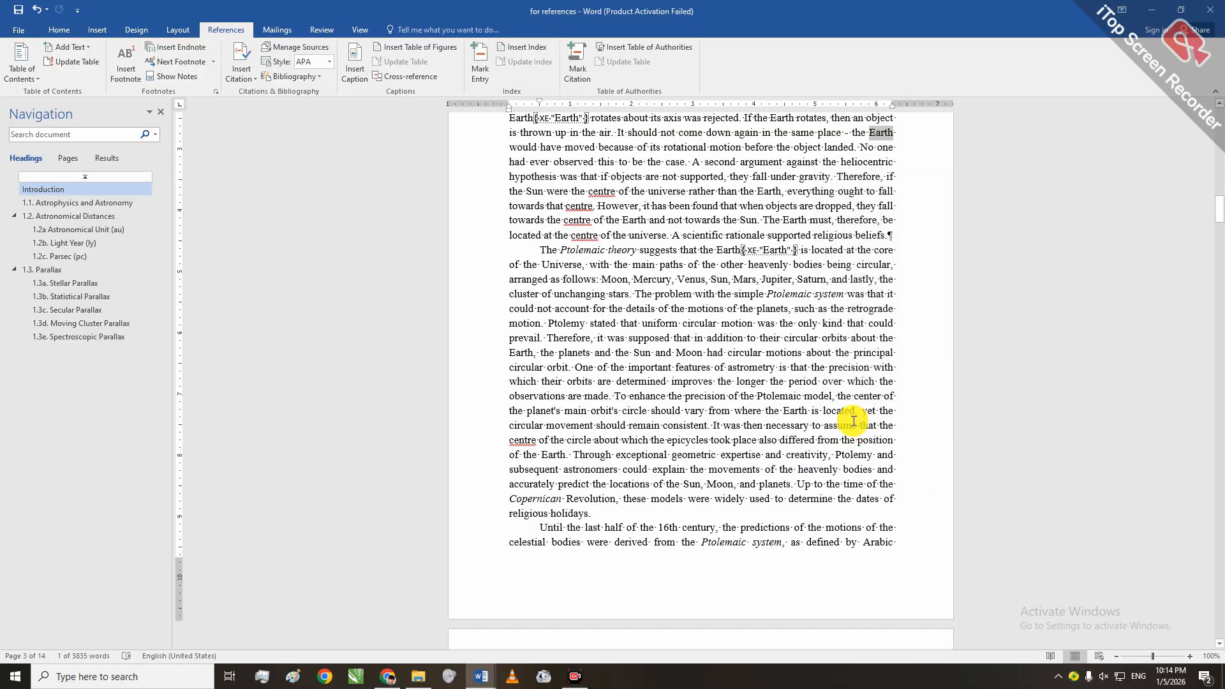
Open the index insertion settings at the empty paragraph following the Spectroscopic Parallax text at the document's end.
scroll(856, 421, down, 1)
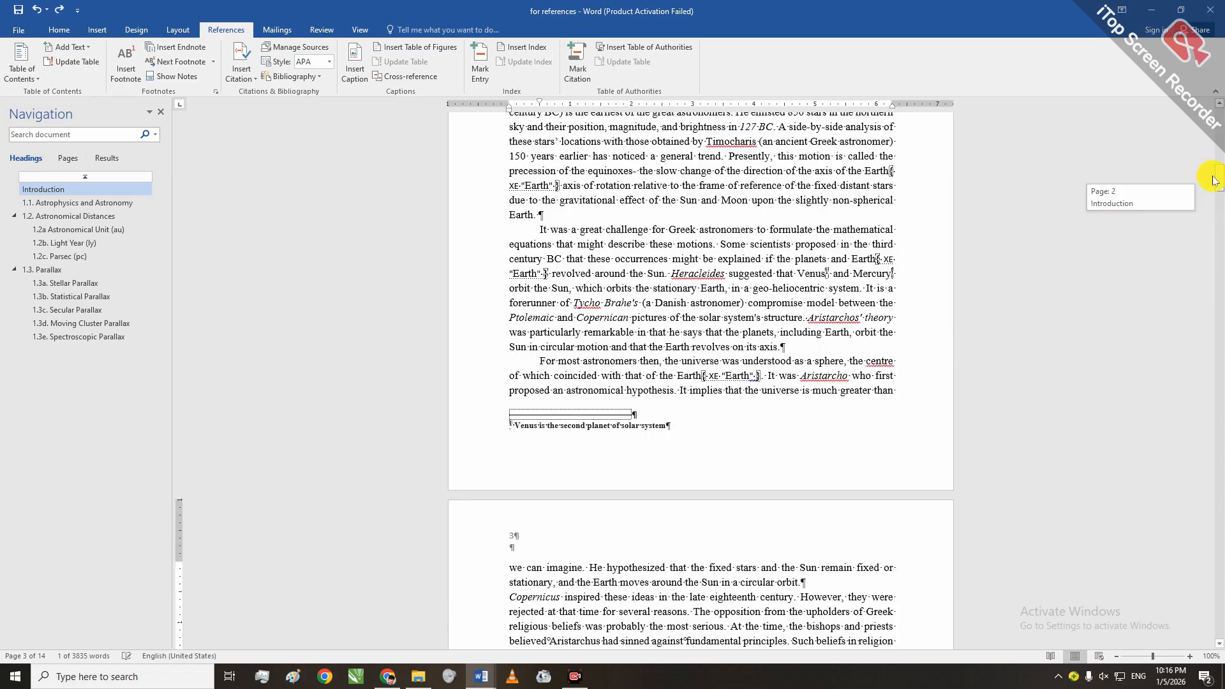
drag(1214, 181, 1220, 602)
click(580, 314)
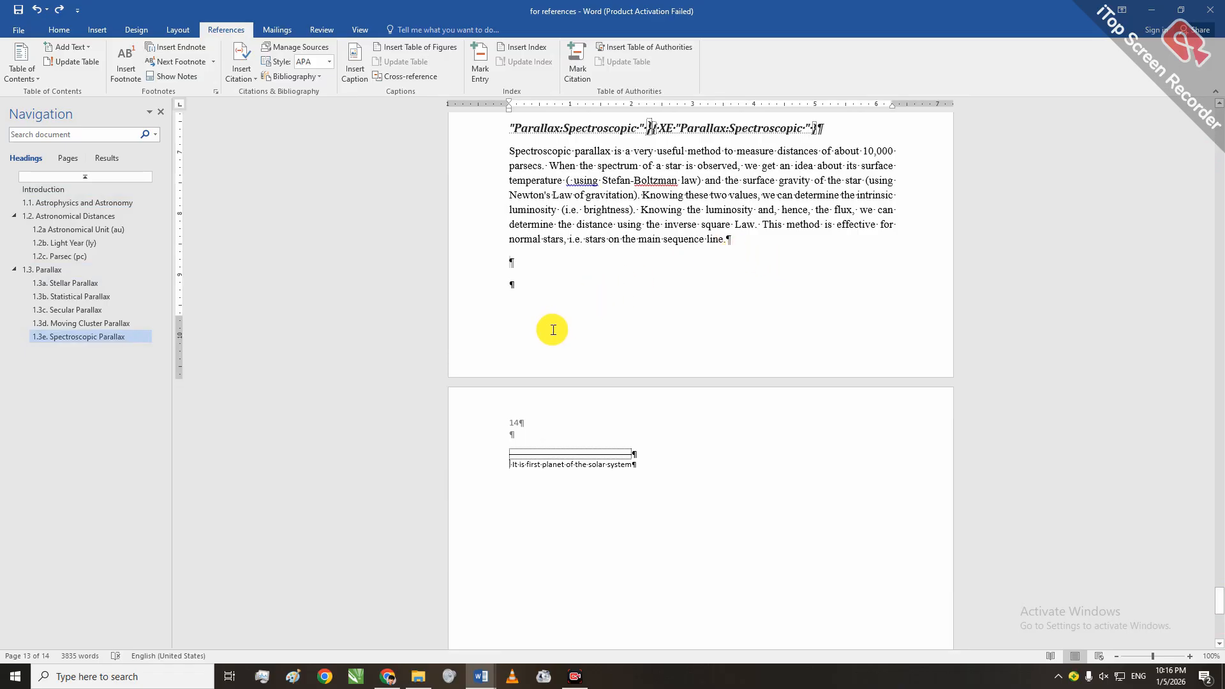
click(525, 50)
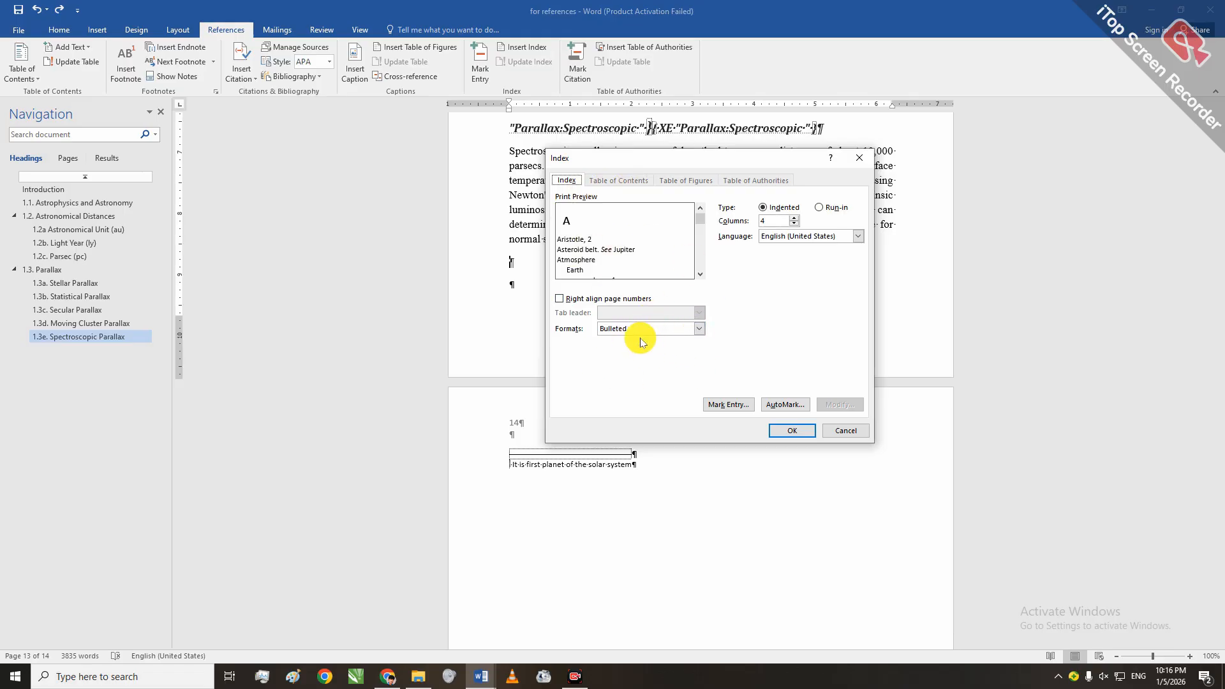
Compare the index previews for the From template, Classic, Fancy and Modern formats, and return to the Bulleted format.
click(700, 328)
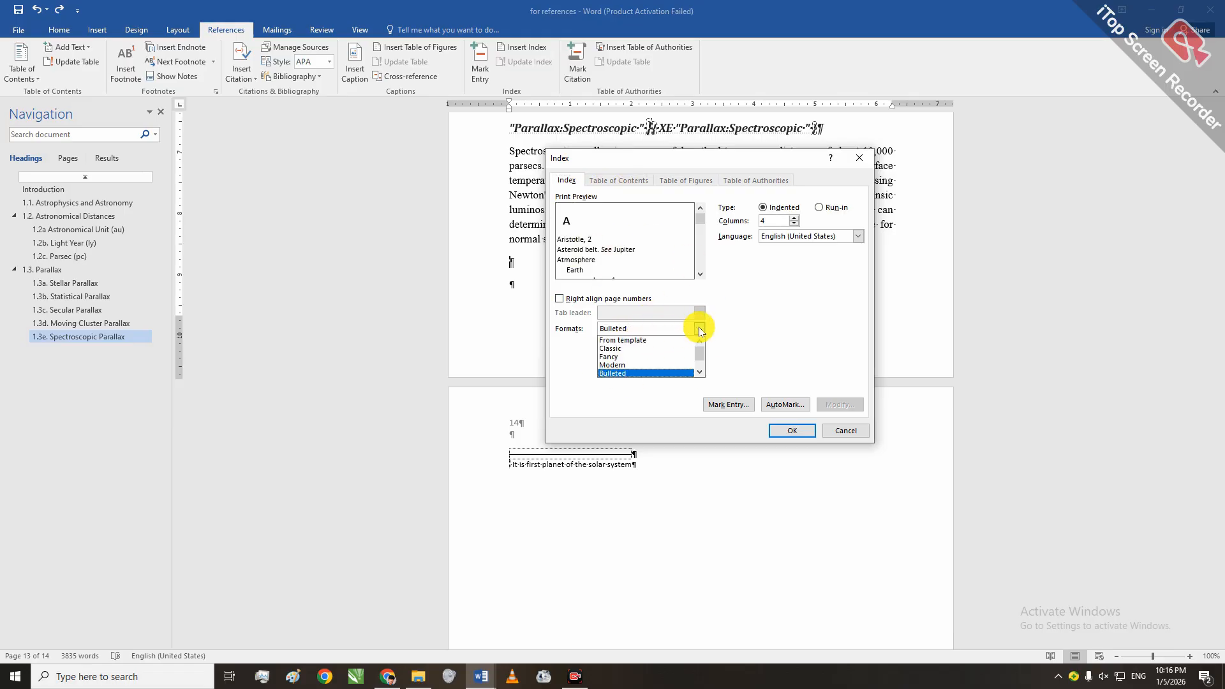
click(660, 342)
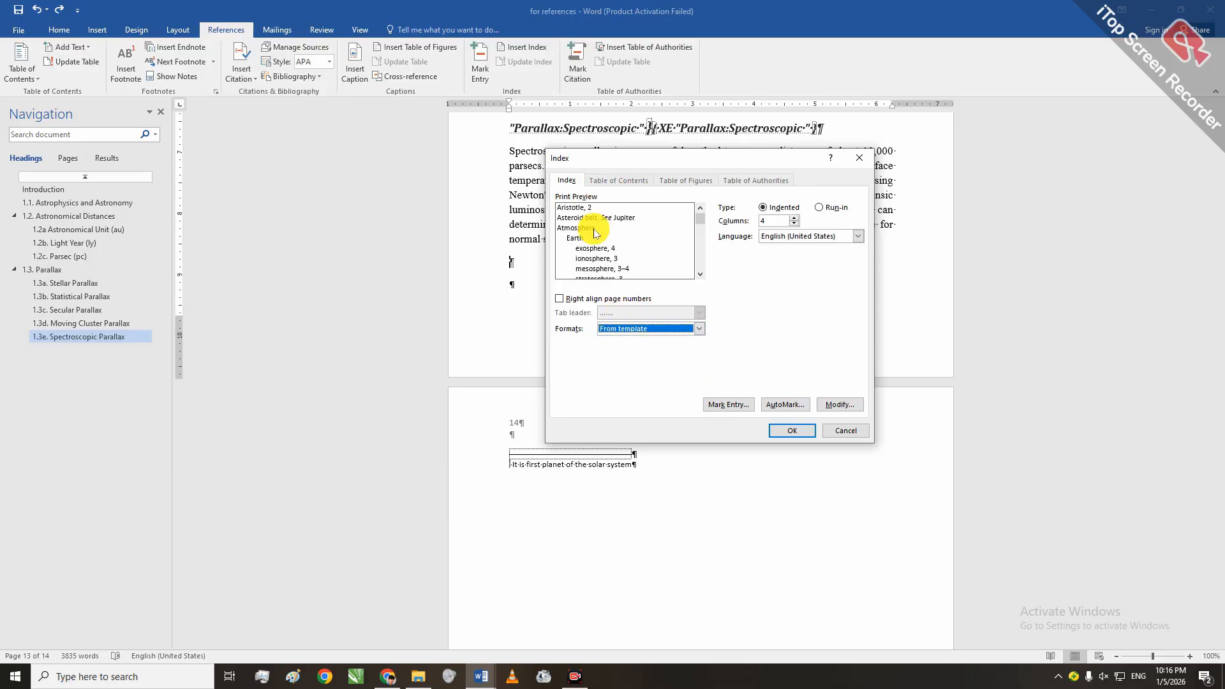
click(698, 331)
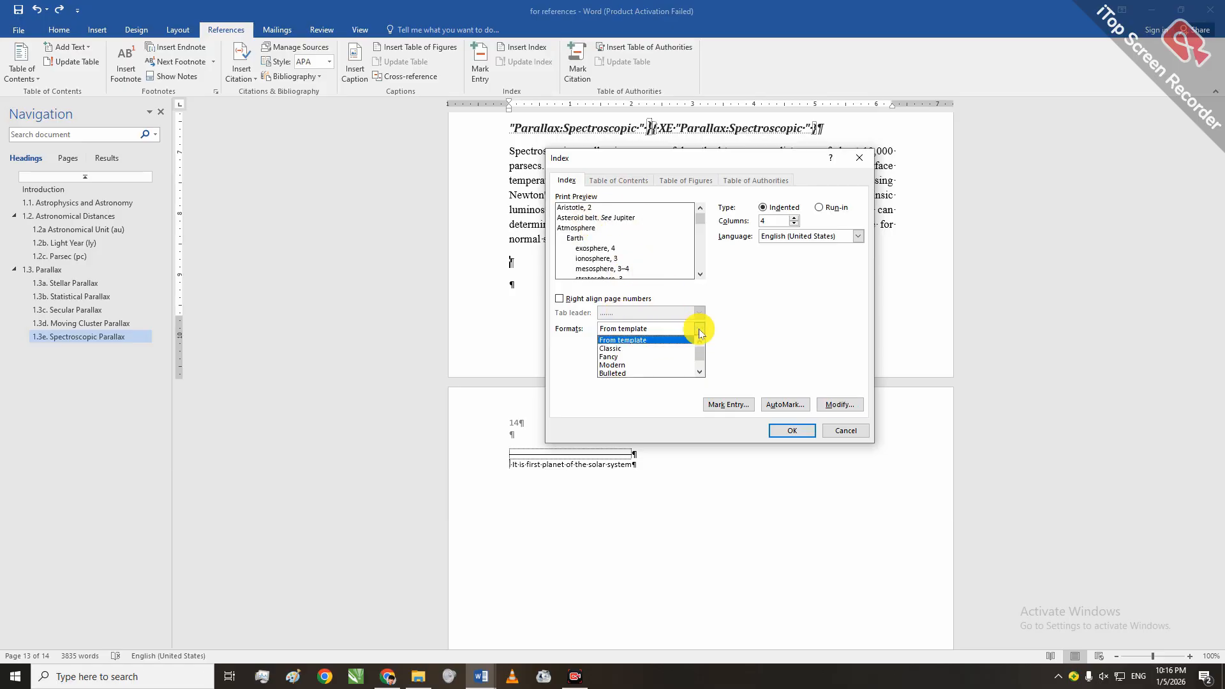
click(661, 350)
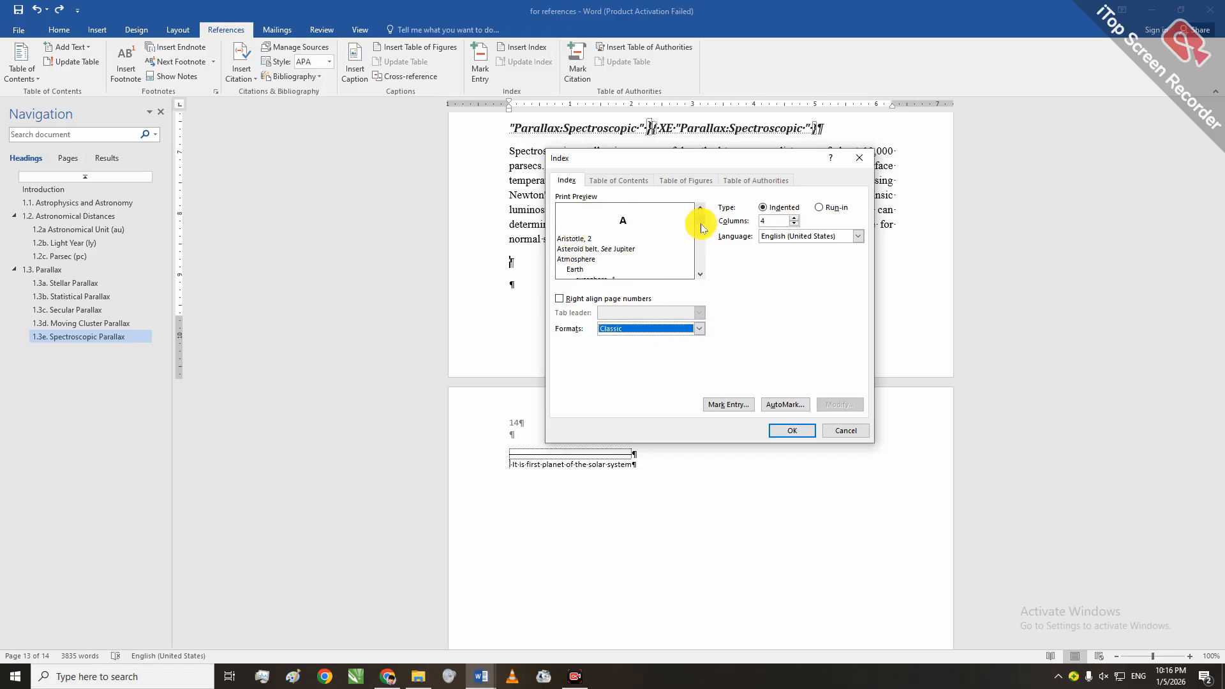
drag(700, 227, 694, 261)
click(699, 329)
click(685, 356)
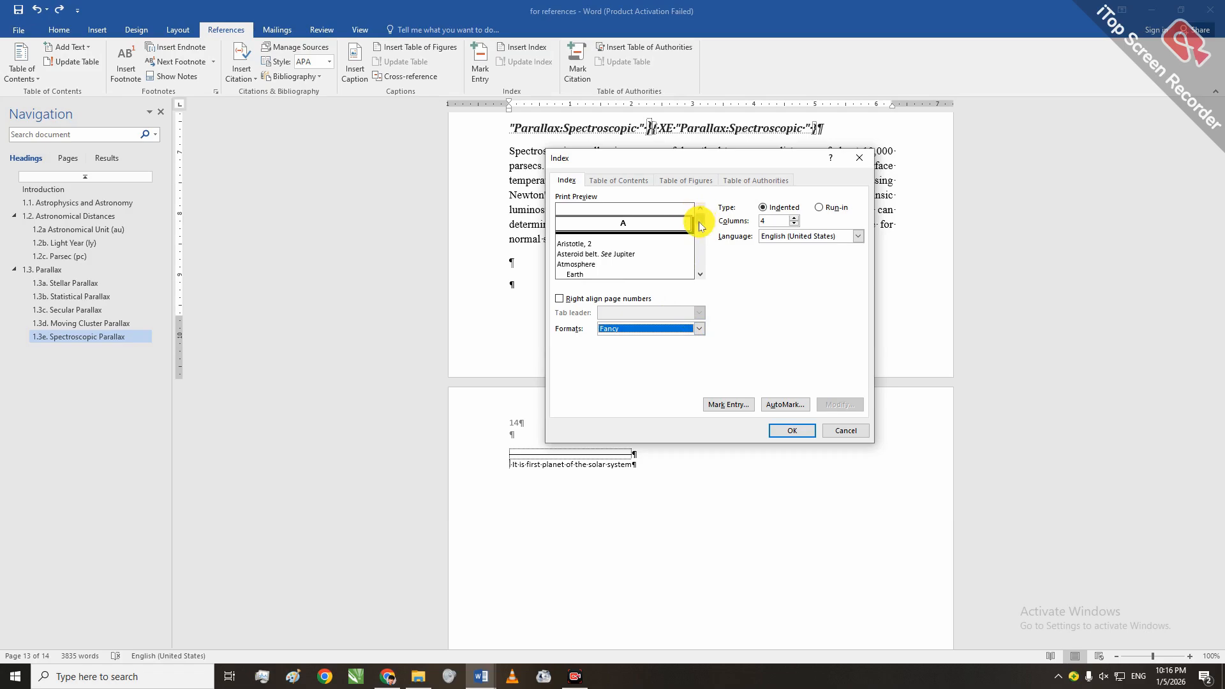
mouse_move(700, 218)
mouse_down()
mouse_move(692, 241)
mouse_move(697, 199)
mouse_up()
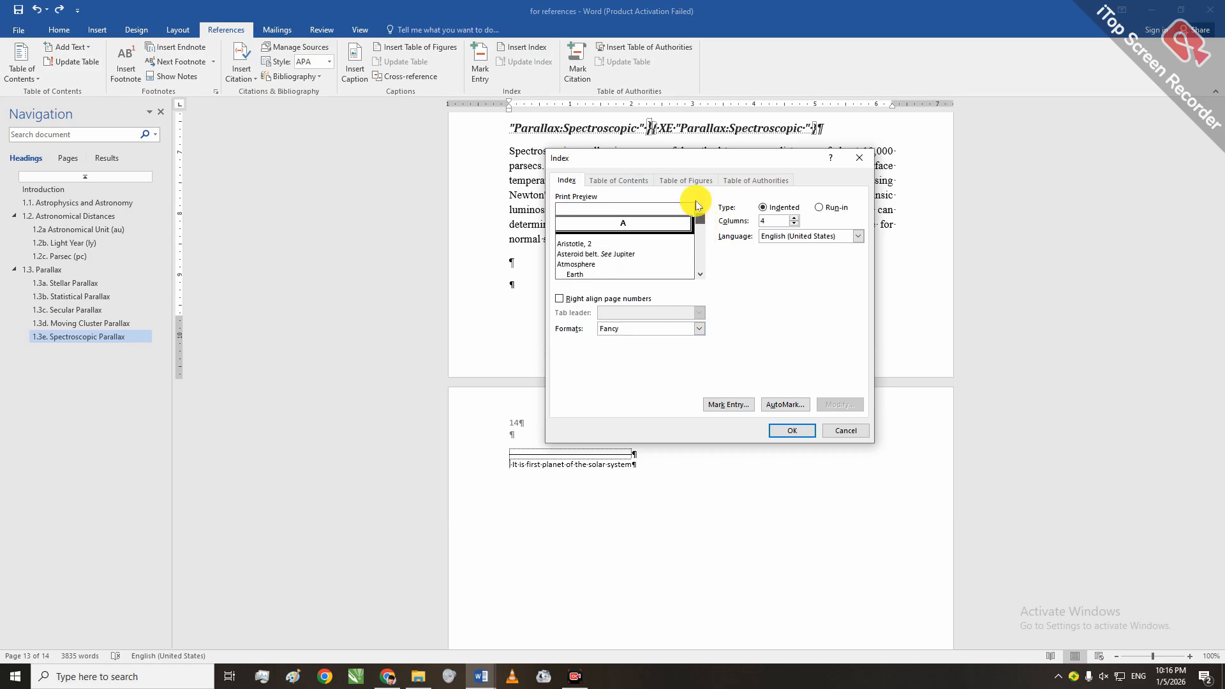
click(697, 329)
click(644, 364)
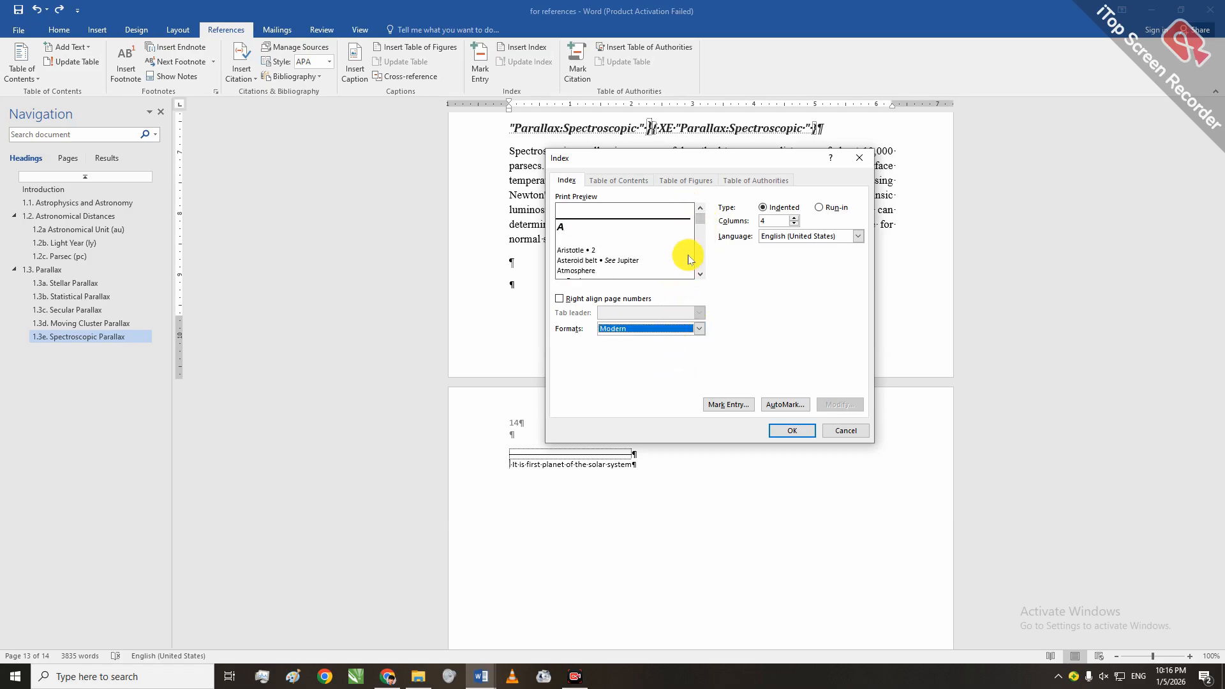
drag(700, 218, 703, 210)
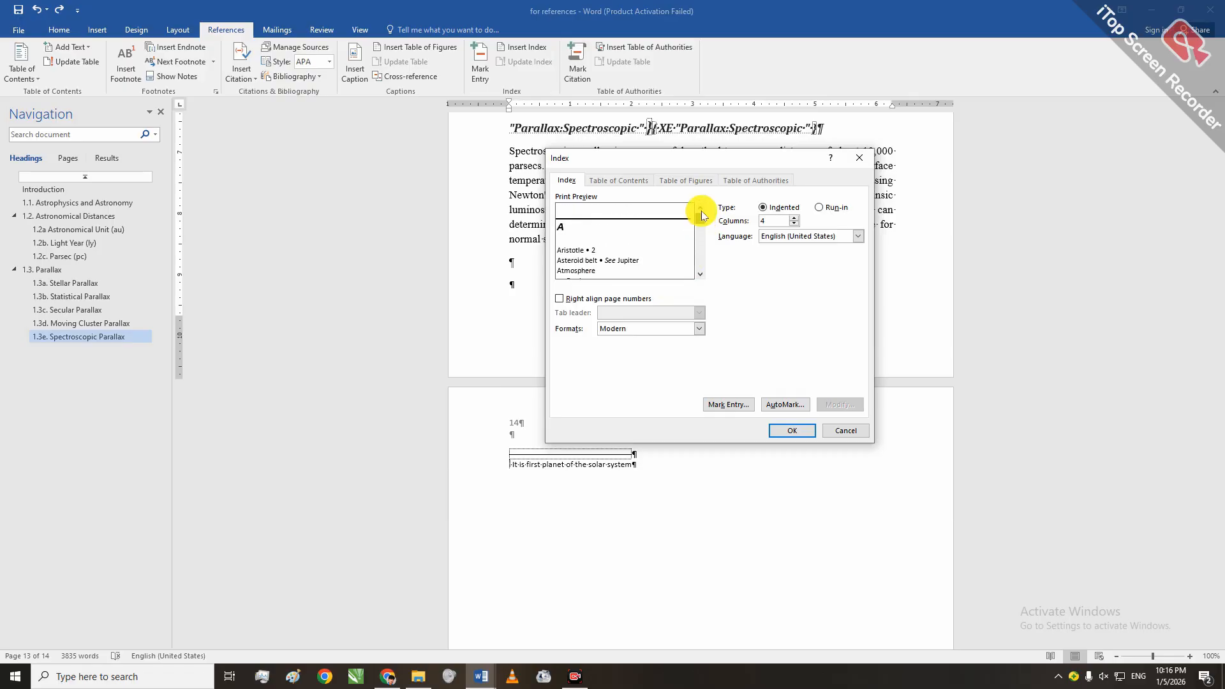
click(698, 328)
click(674, 370)
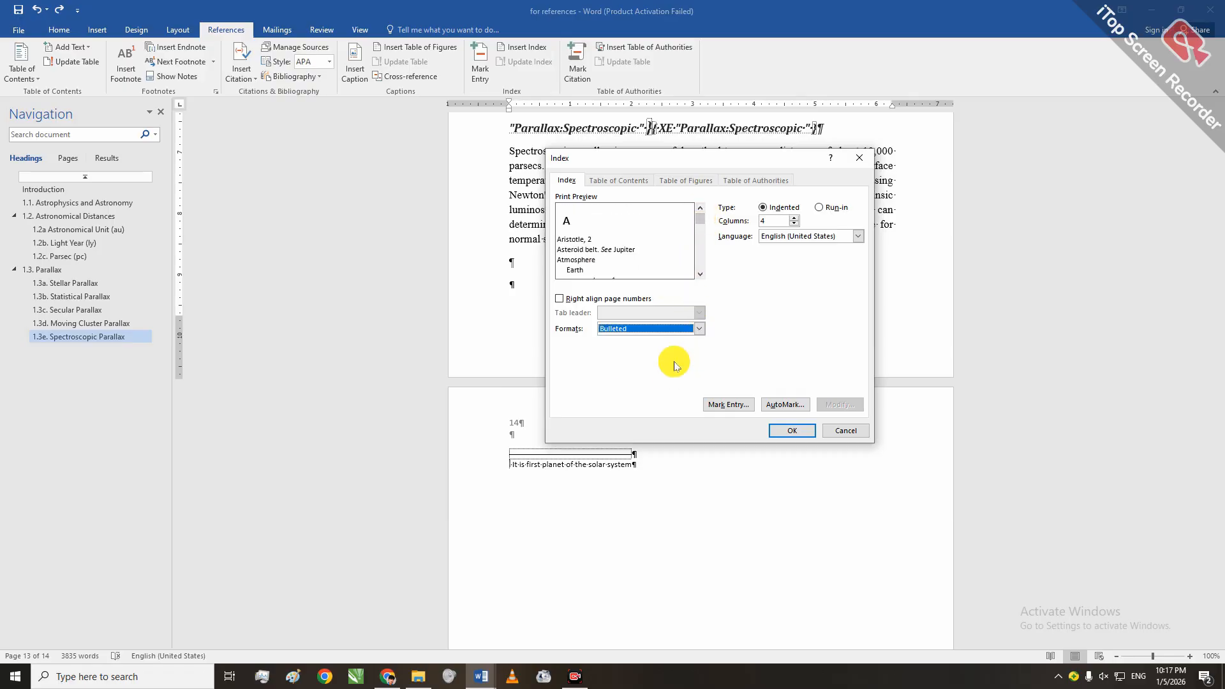
mouse_move(698, 222)
mouse_down()
mouse_move(700, 246)
mouse_move(700, 204)
mouse_up()
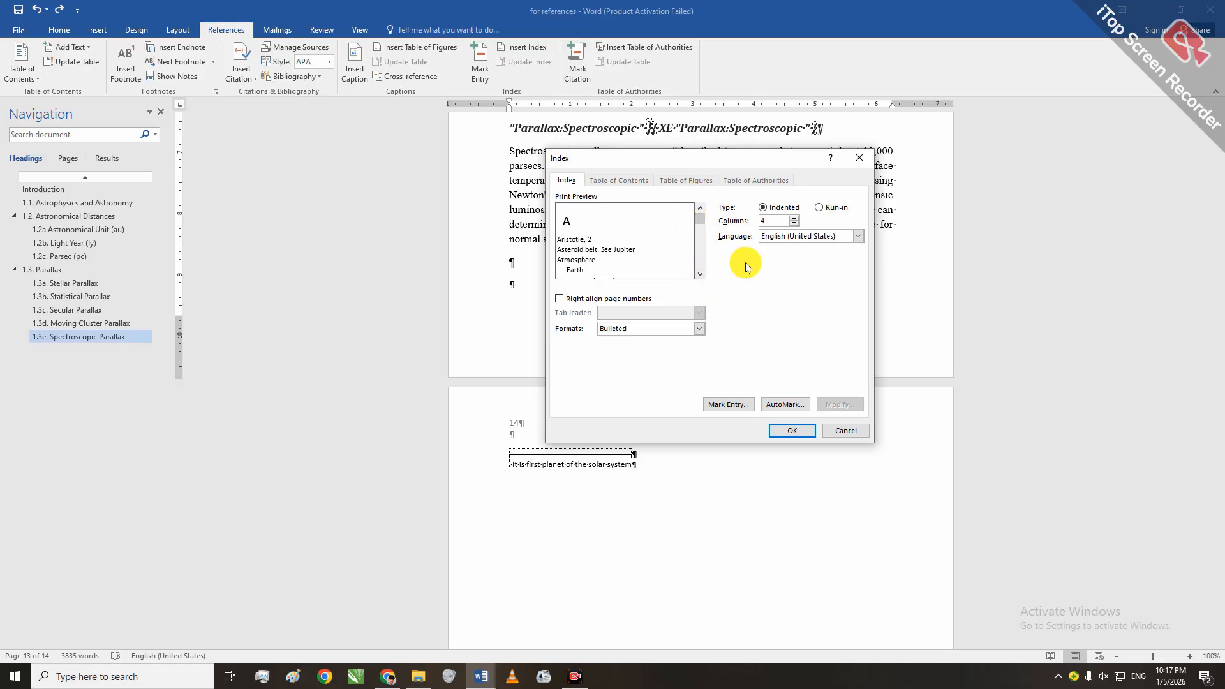
Set the index to 2 columns and insert it after the Spectroscopic Parallax section.
click(794, 223)
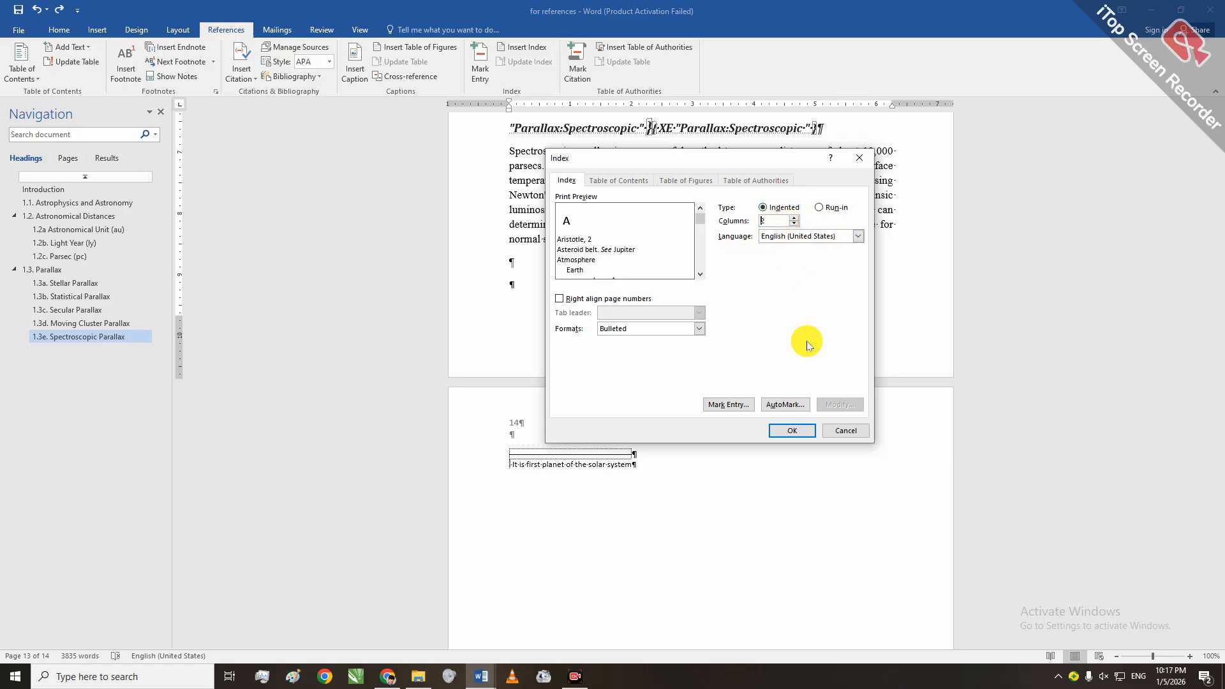
click(791, 430)
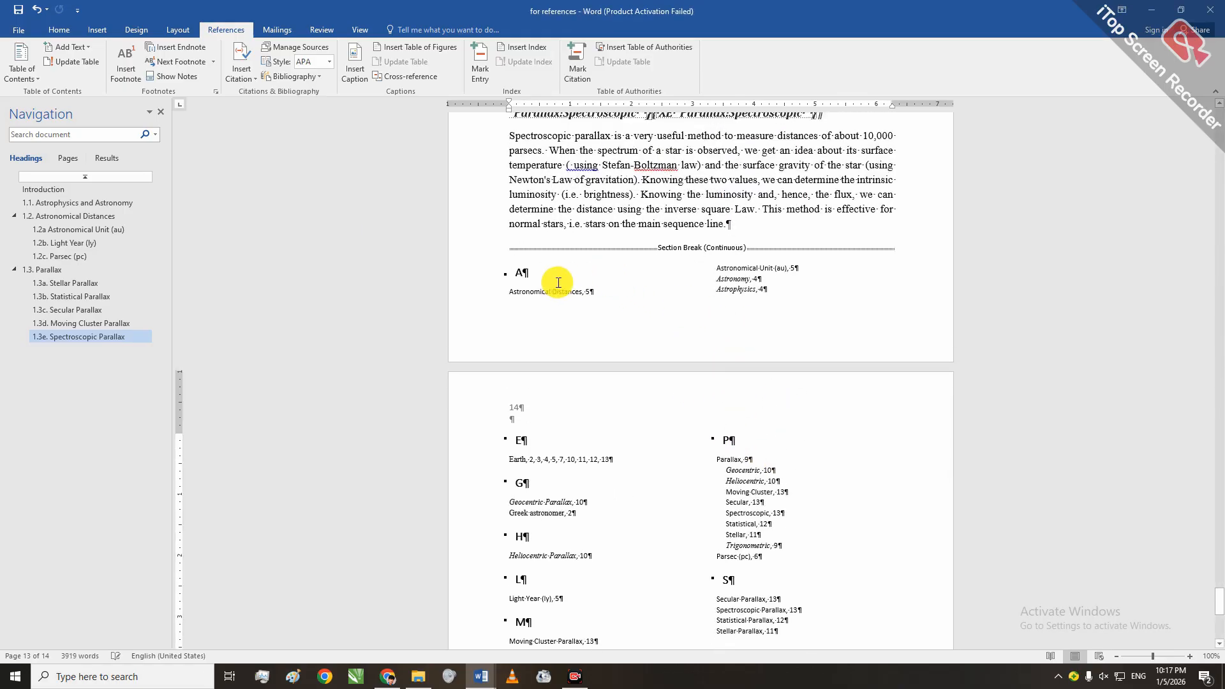
click(531, 296)
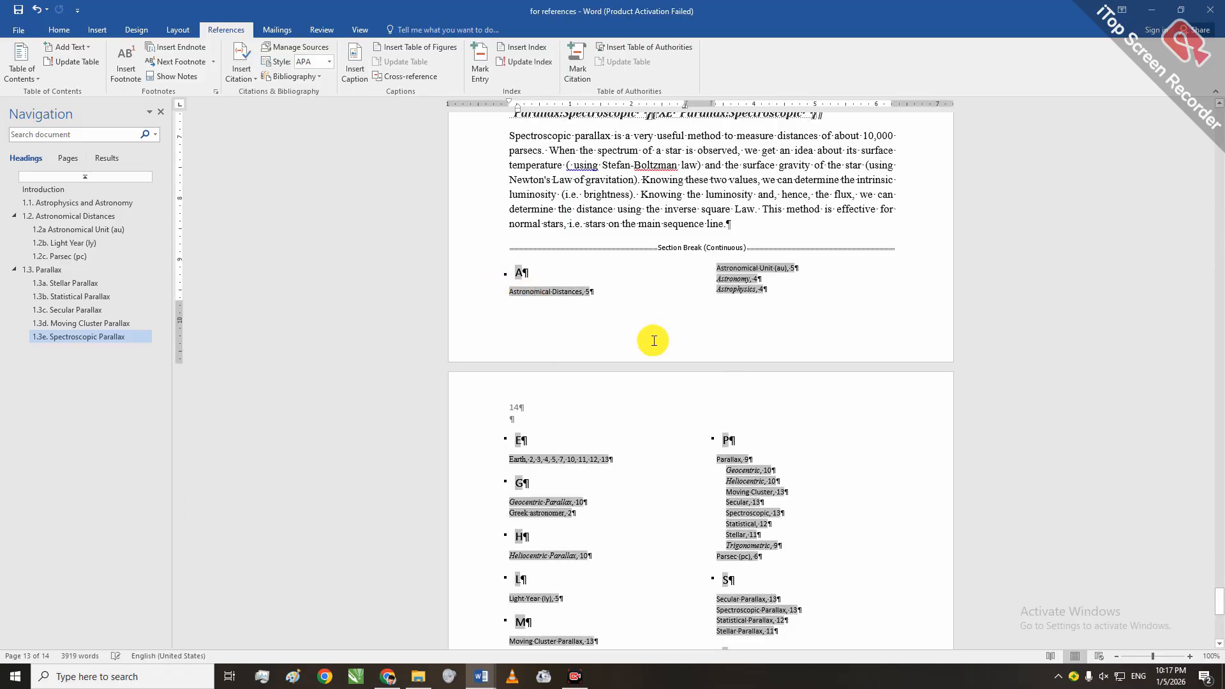
click(552, 272)
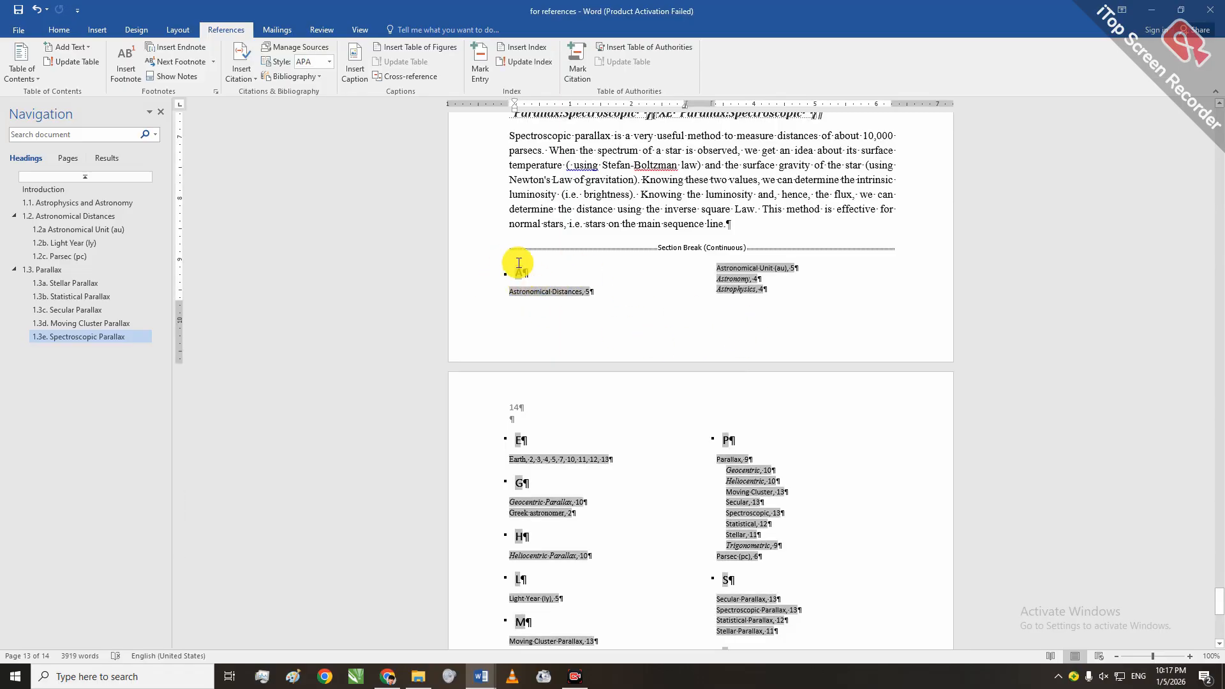
click(529, 441)
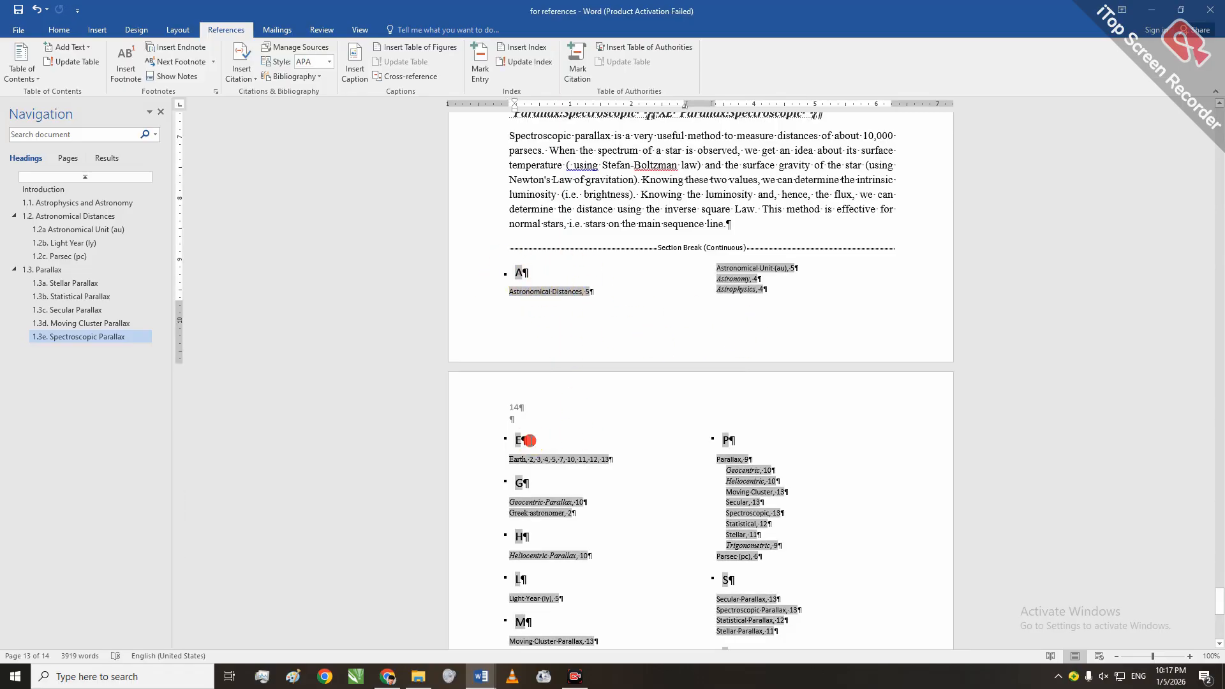
Hide the formatting marks so the document and its index show only the printable text.
click(525, 273)
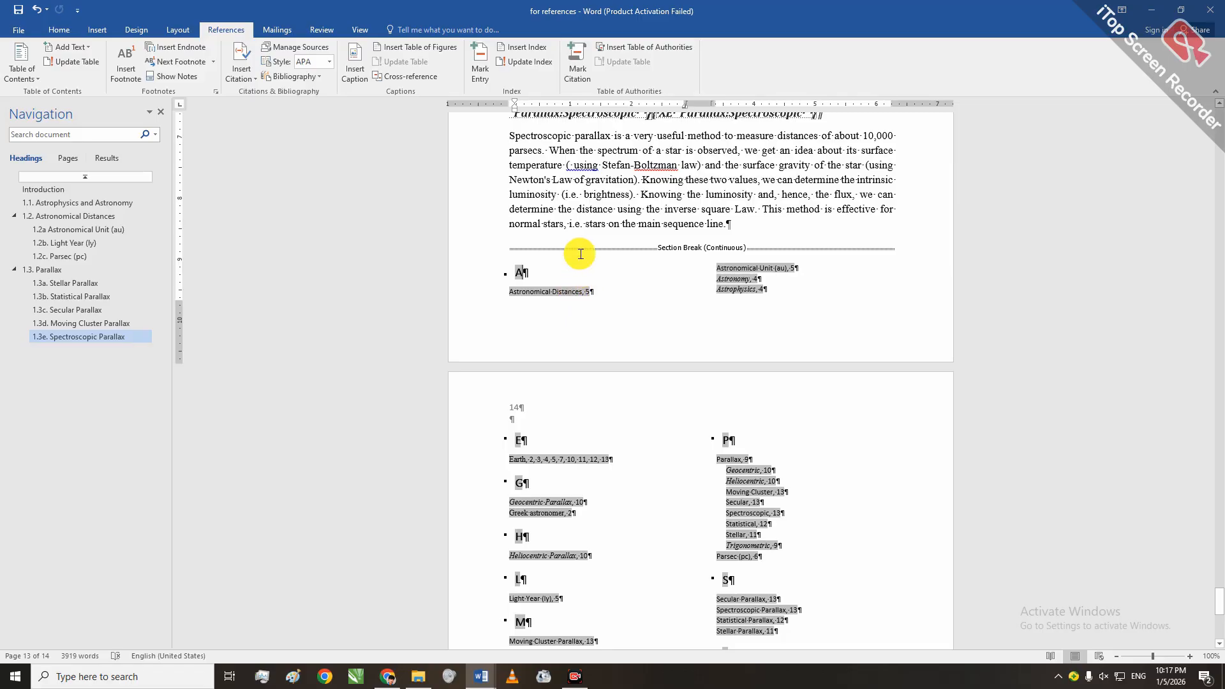
click(61, 33)
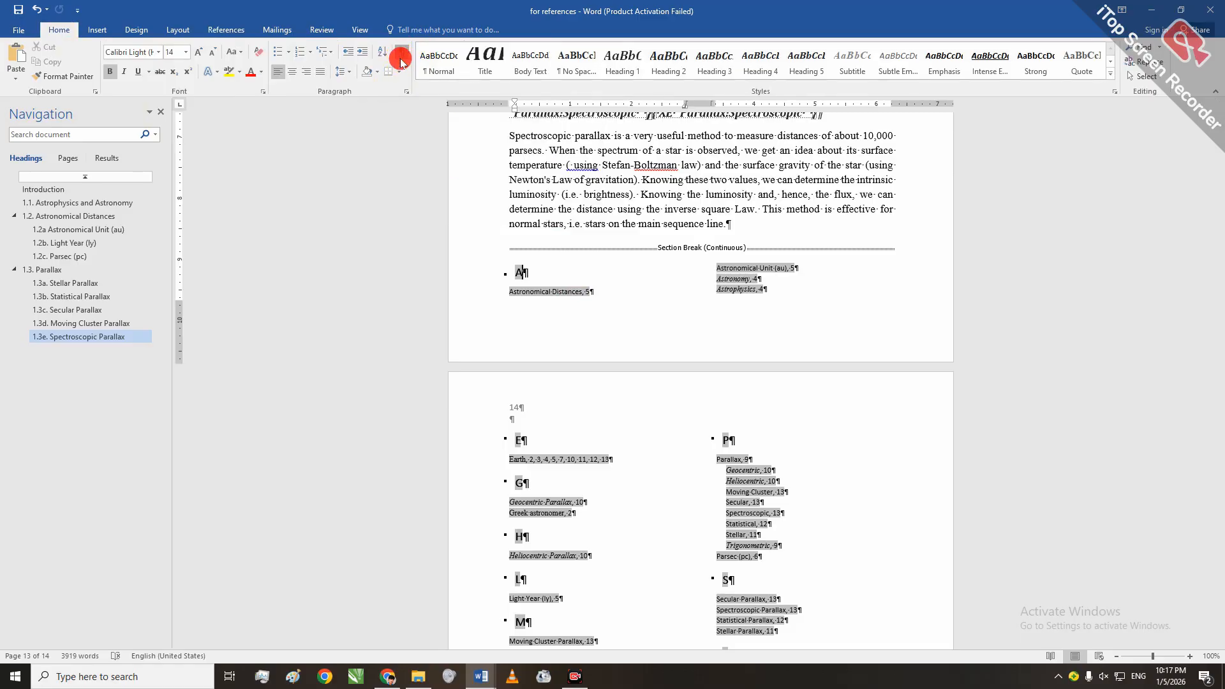
click(401, 61)
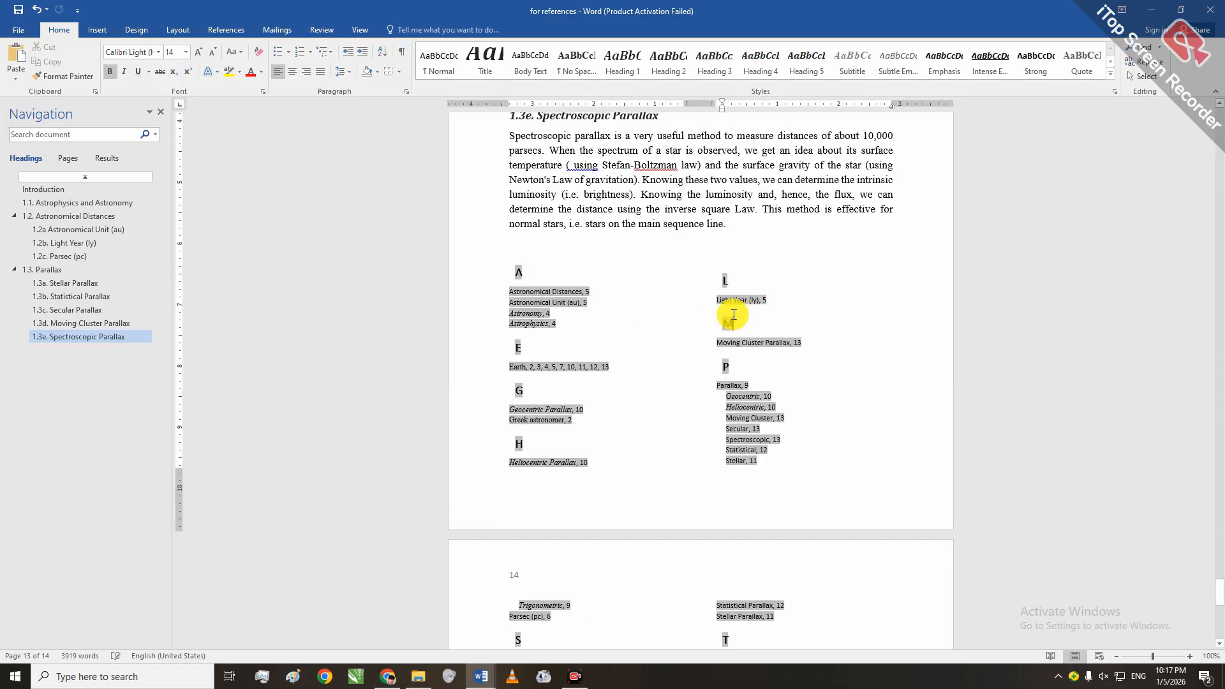
Add blank lines after the Spectroscopic Parallax paragraph and enter the title "INDEX" above the index.
click(665, 240)
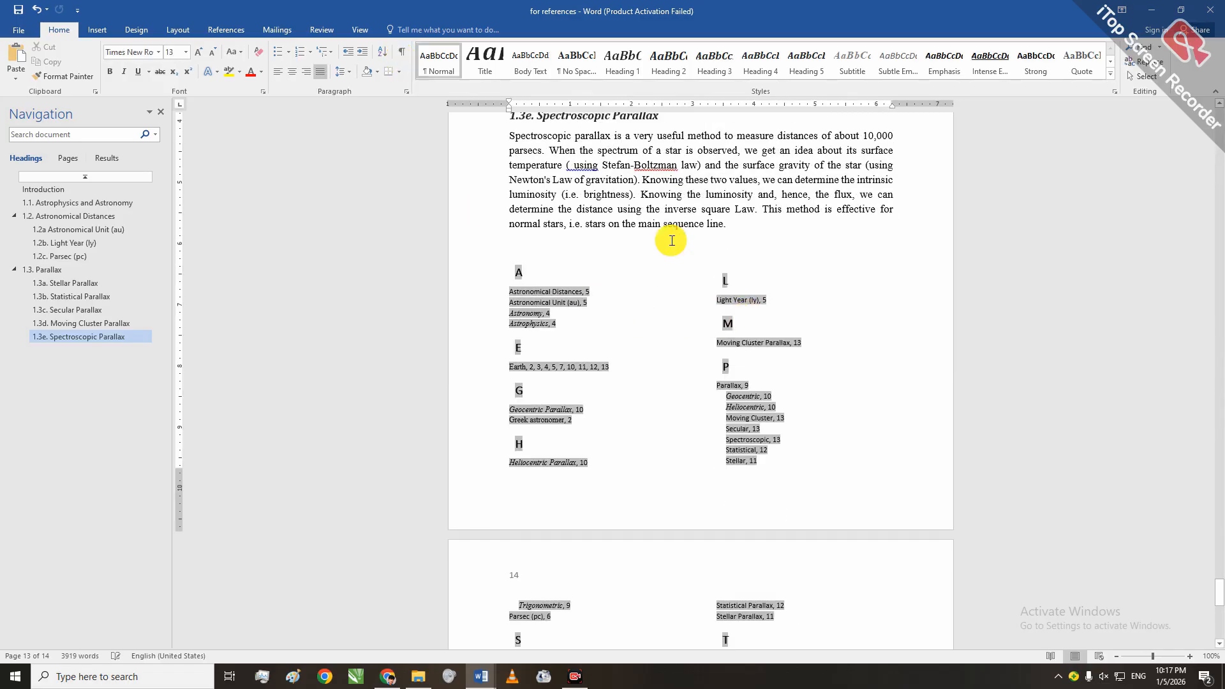
click(761, 222)
key(Return)
key(Return)
key(Return)
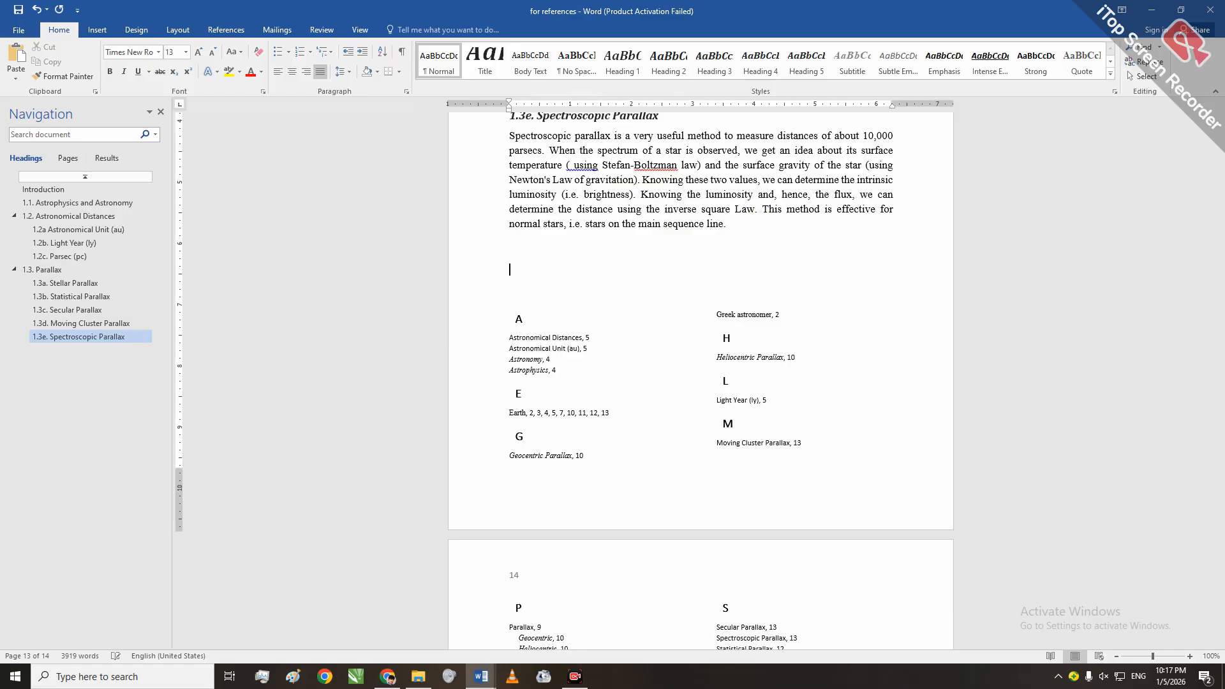
text(INDEX)
Center the "INDEX" title above the two-column index.
double_click(555, 268)
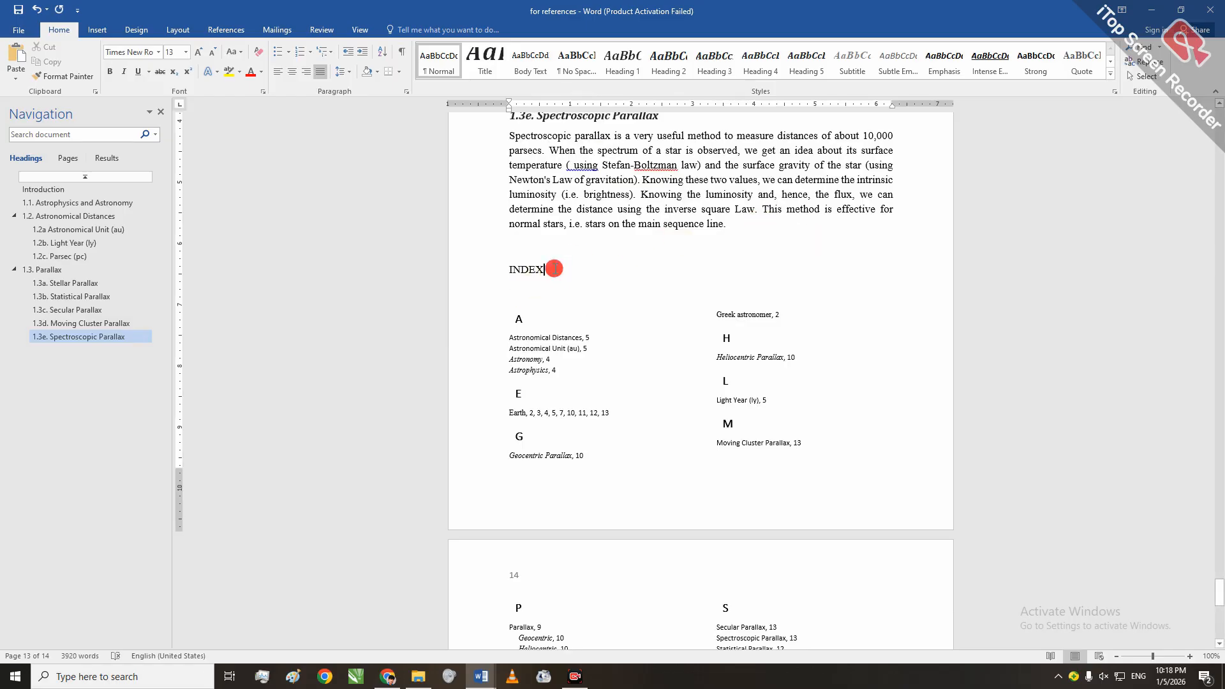
click(292, 71)
click(645, 369)
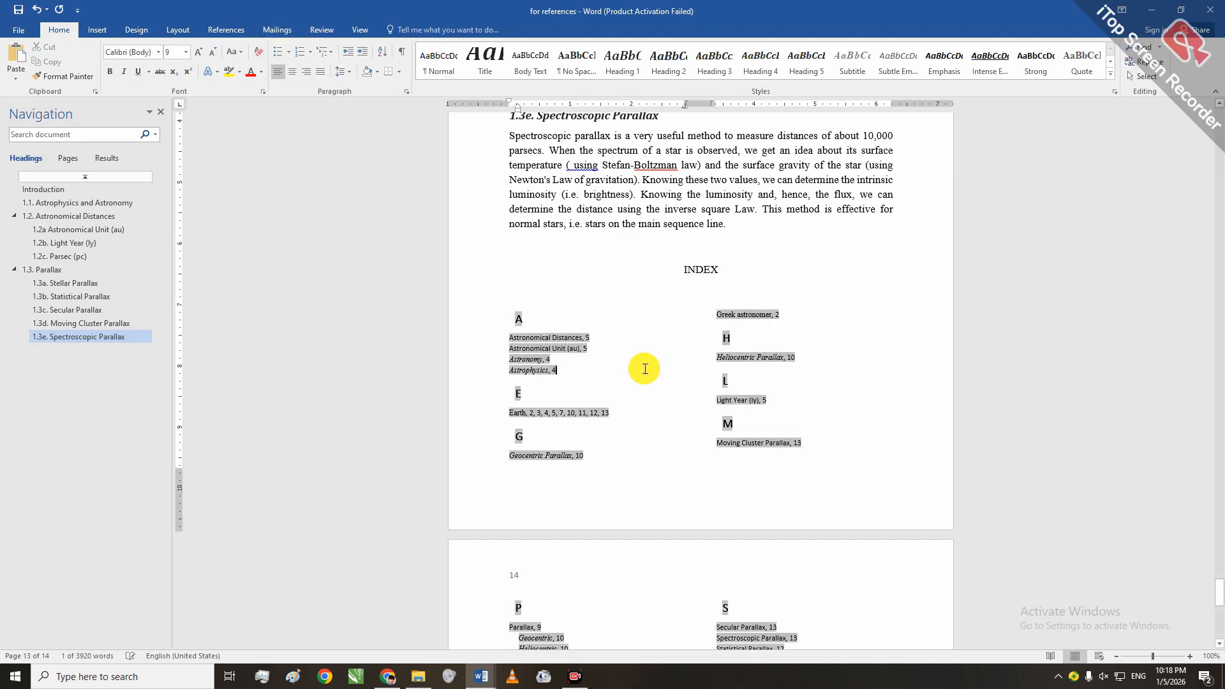
click(839, 269)
Examine the finished index across both pages, including the page numbers listed for the Earth entry.
scroll(817, 320, down, 4)
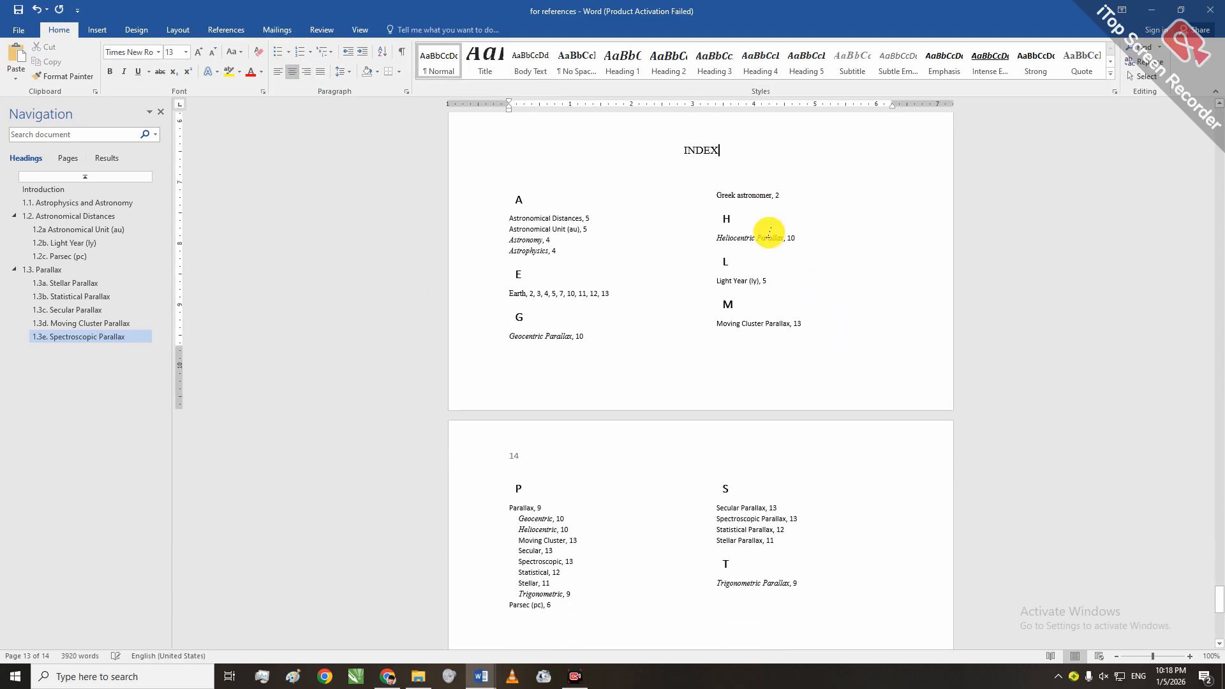
click(735, 192)
click(777, 202)
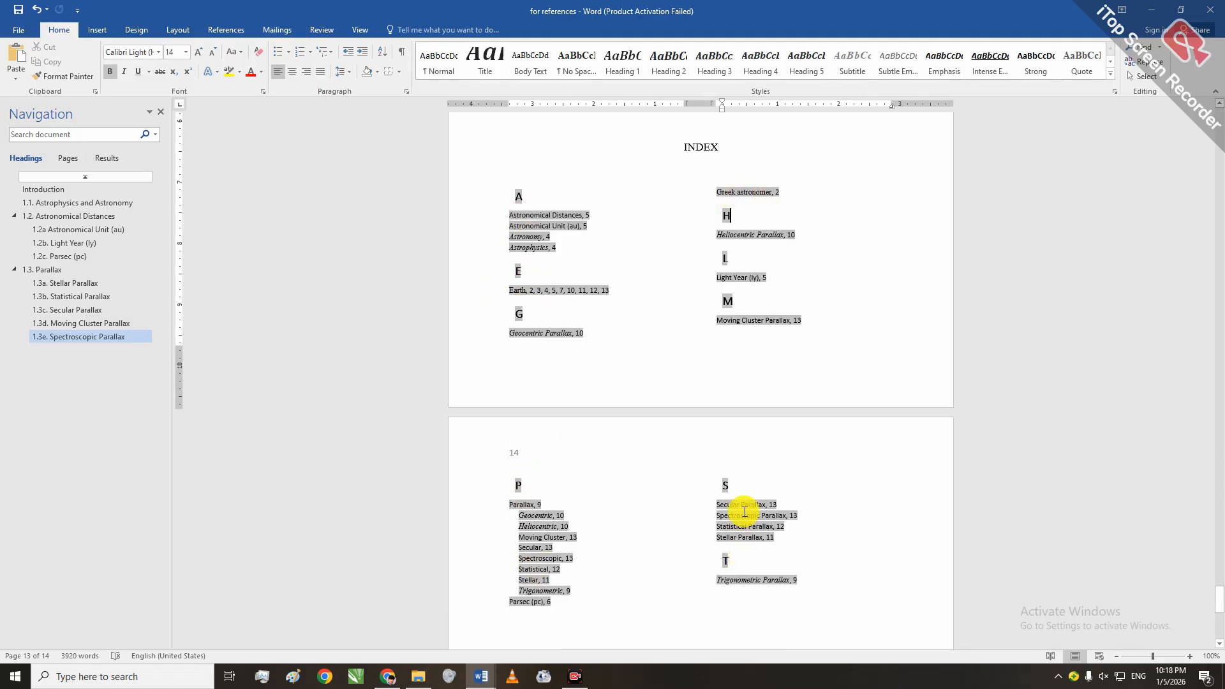
click(654, 277)
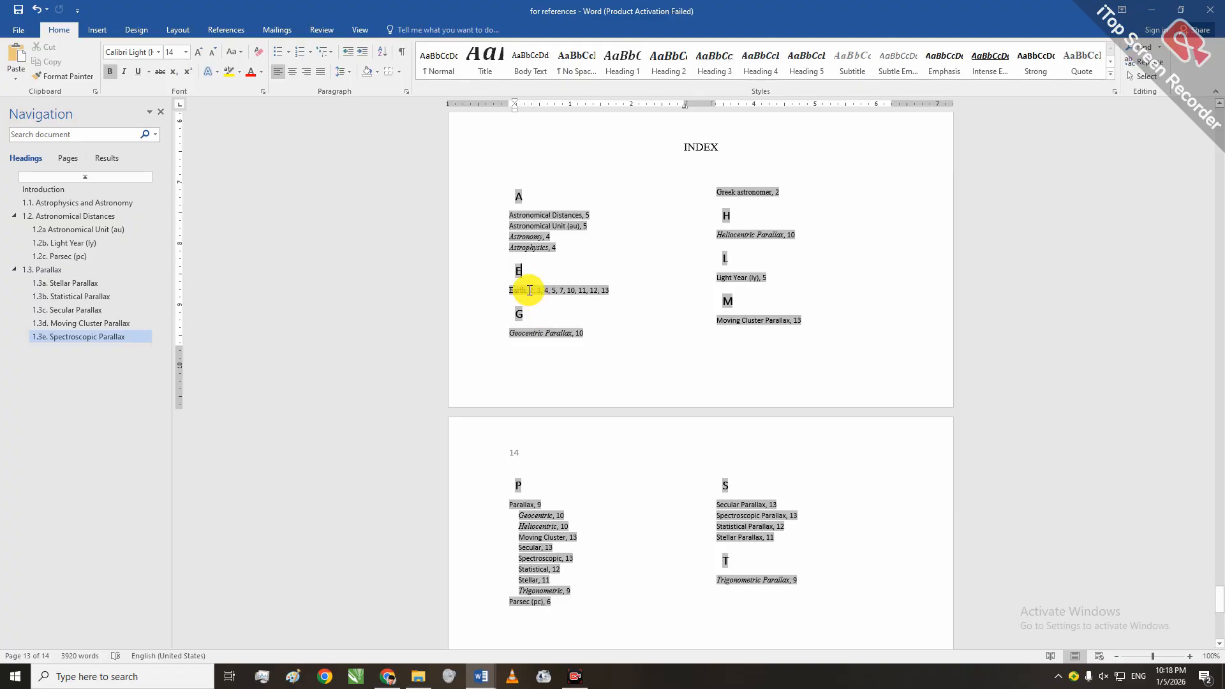
drag(530, 291, 611, 289)
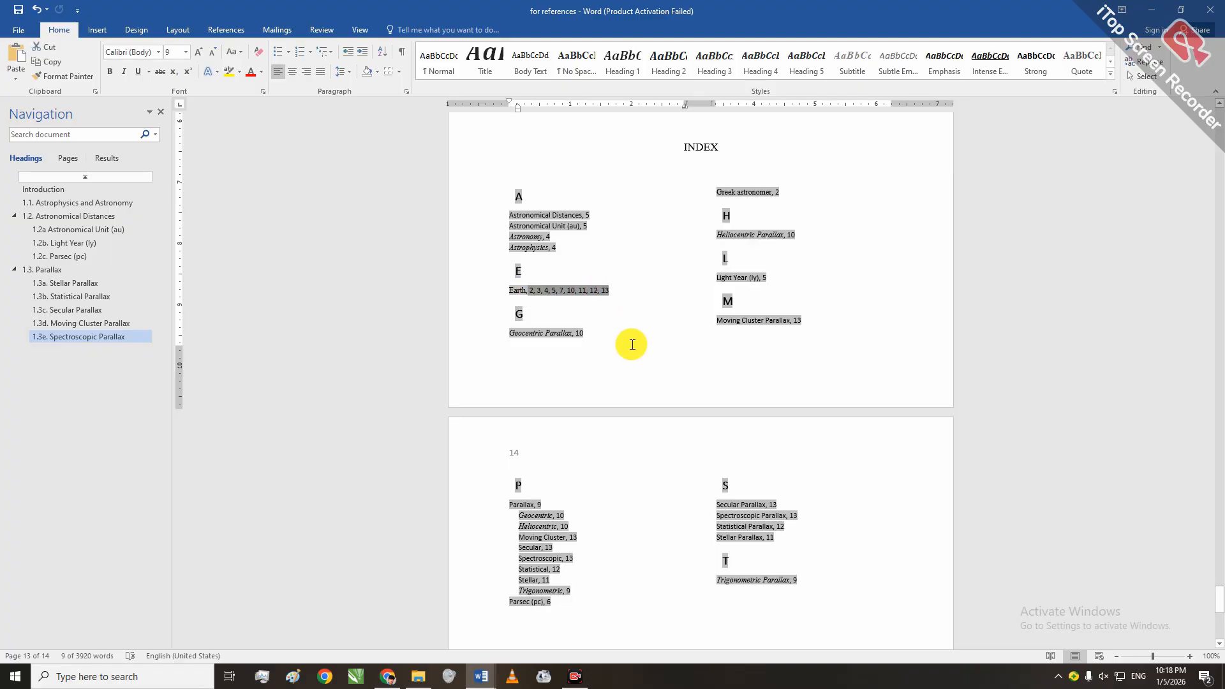
click(632, 345)
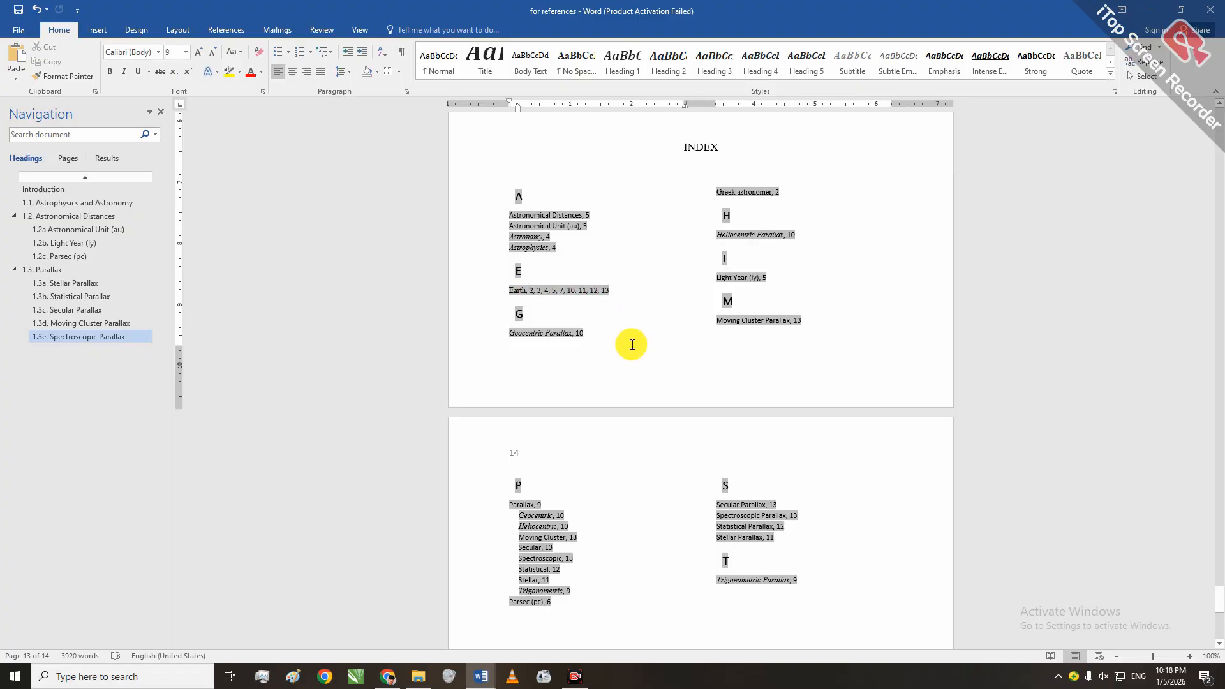
scroll(631, 345, up, 1)
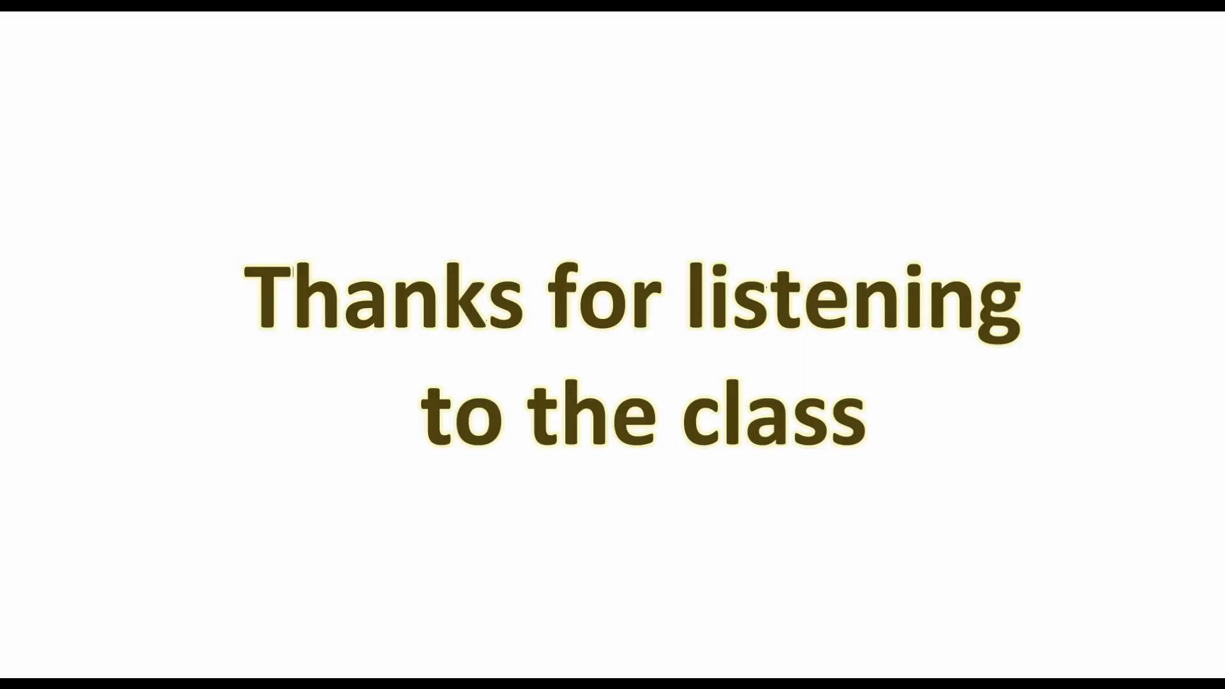